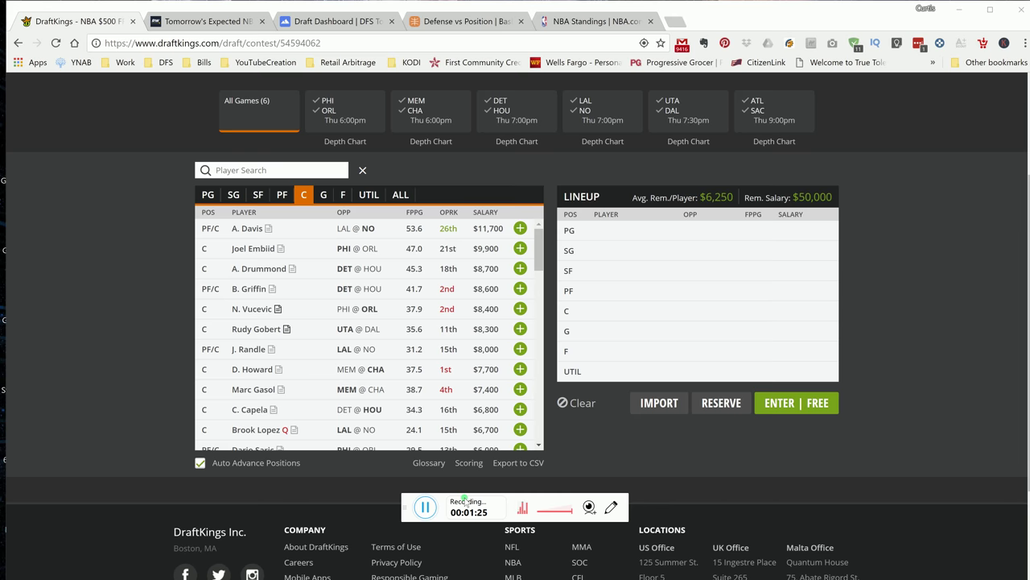
List the available players of all positions in the NBA $500 free contest's player pool
click(360, 197)
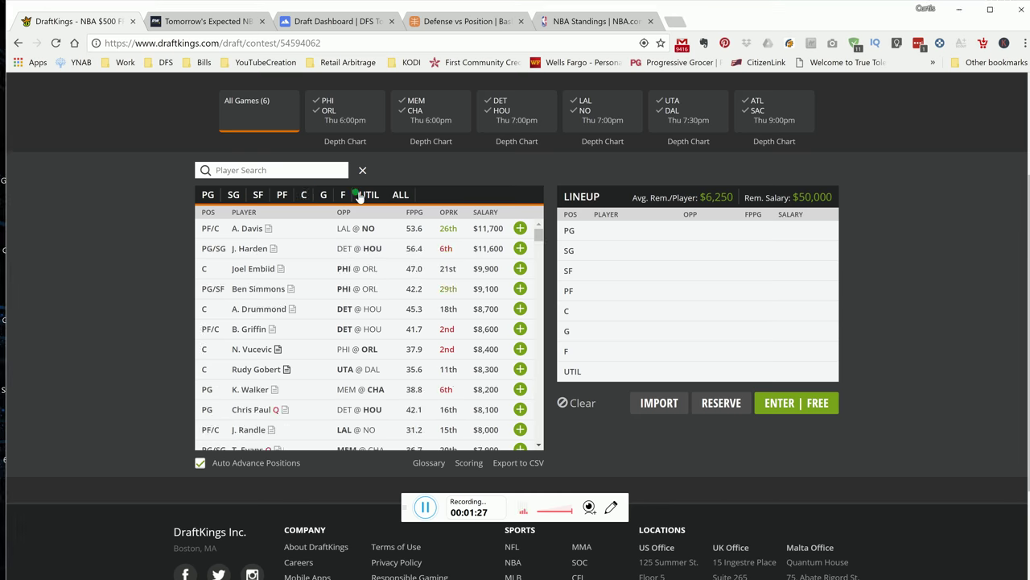
click(400, 194)
scroll(345, 255, up, 1)
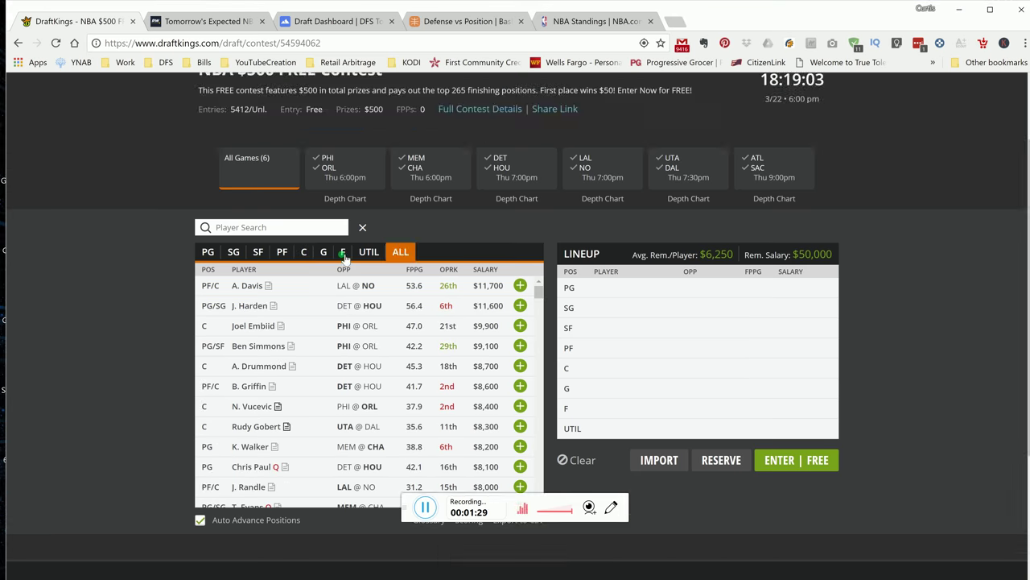
scroll(344, 256, up, 1)
scroll(362, 306, down, 3)
scroll(364, 310, up, 1)
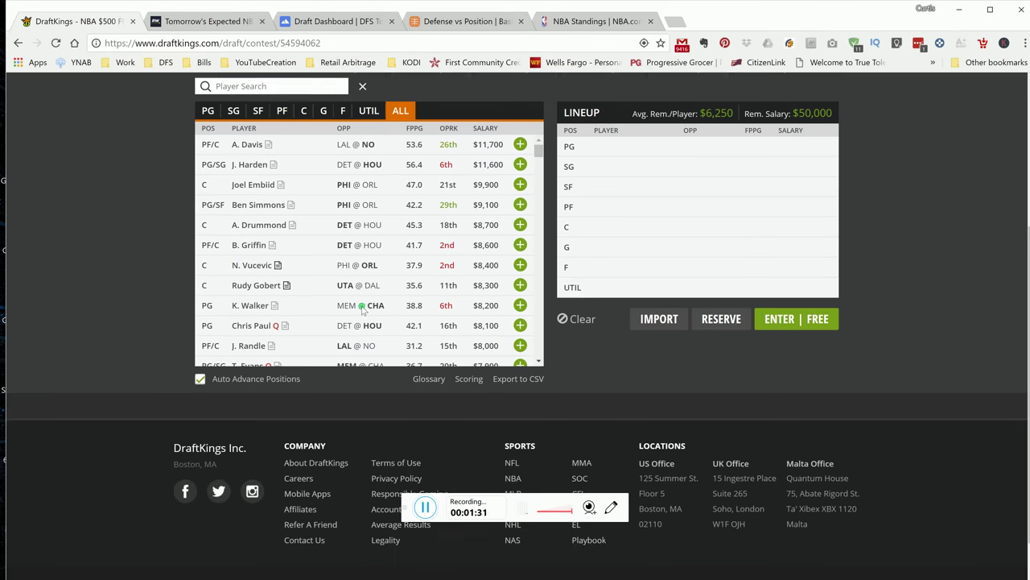
scroll(363, 309, up, 2)
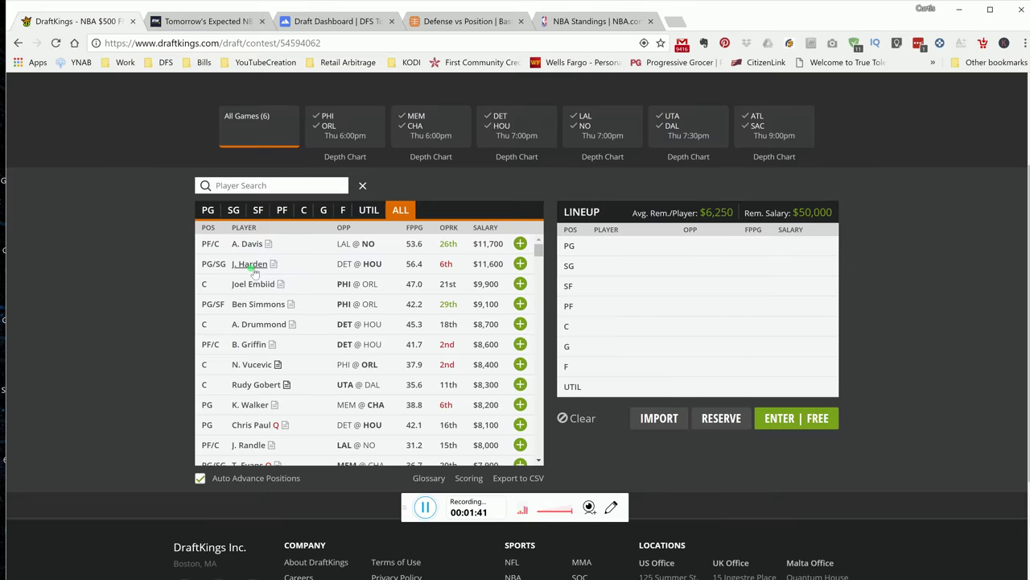
Examine James Harden's at-a-glance stats and splits, plus Anthony Davis's splits and 10-game log, closing each player card
click(252, 264)
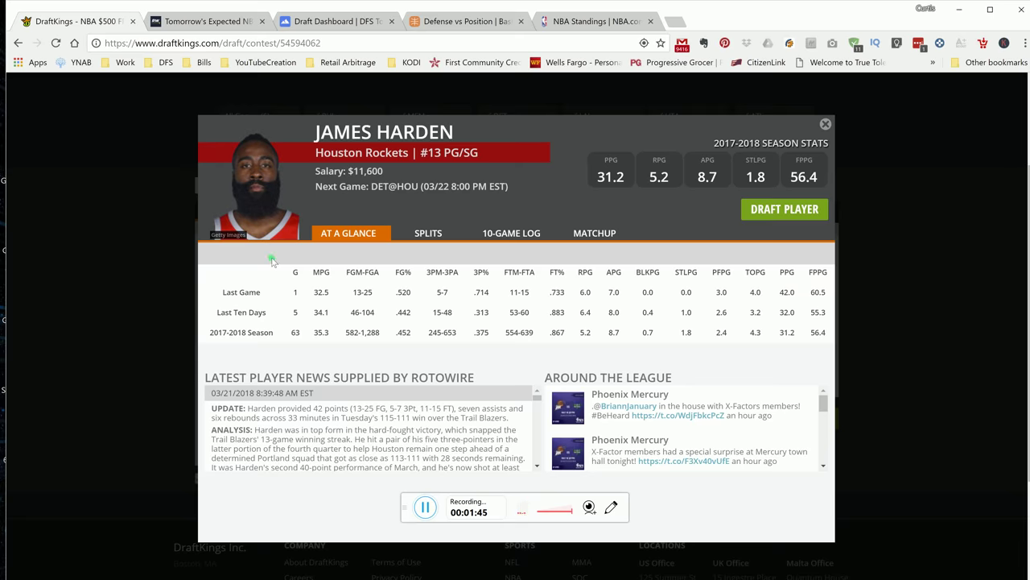
click(417, 233)
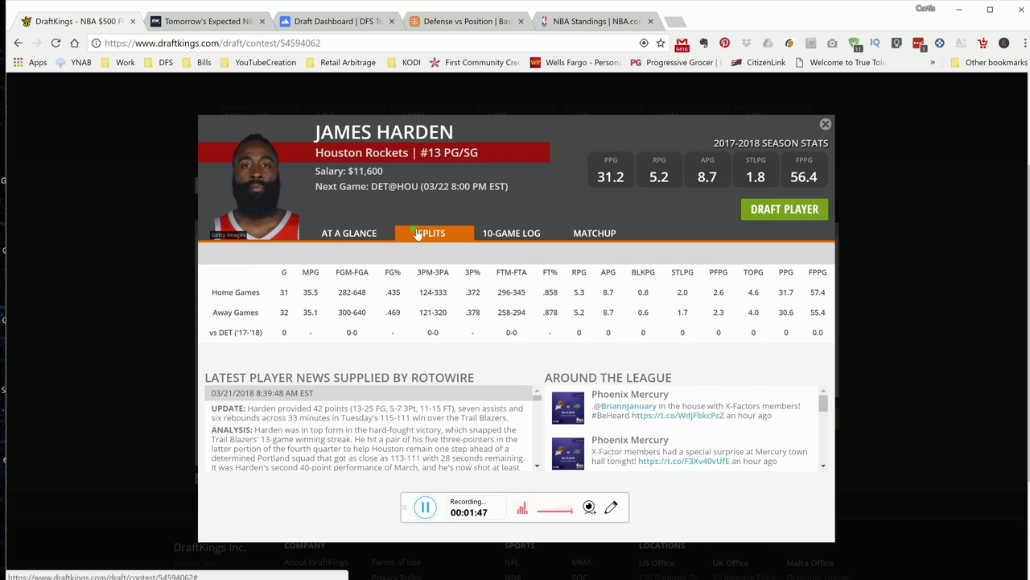
click(373, 234)
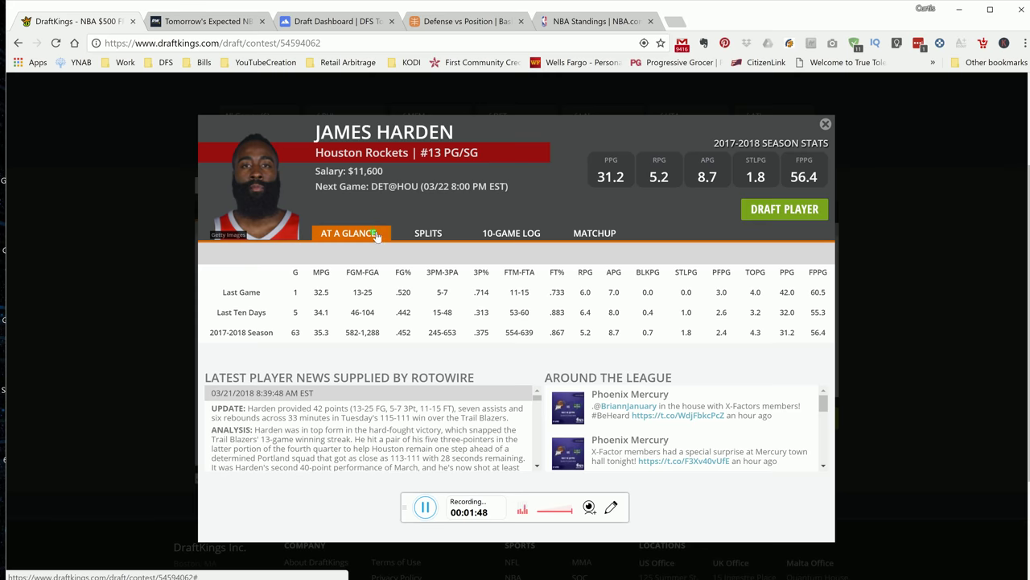
click(825, 124)
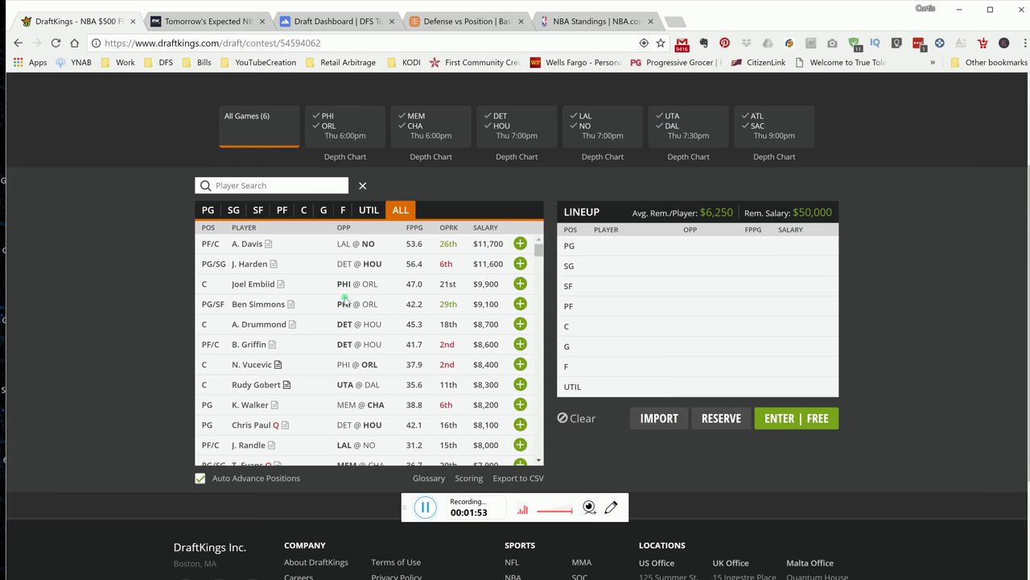
click(254, 244)
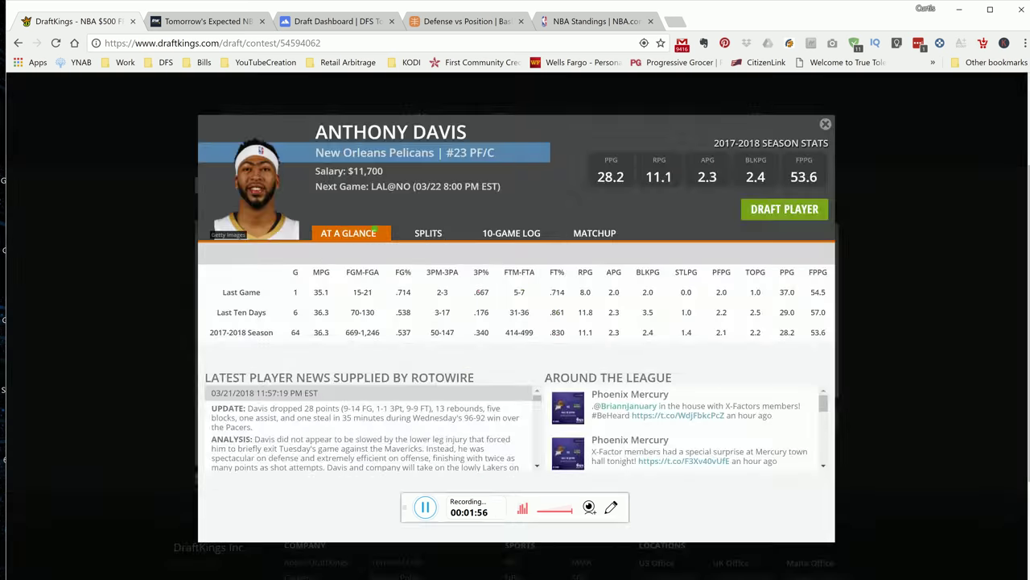
click(432, 234)
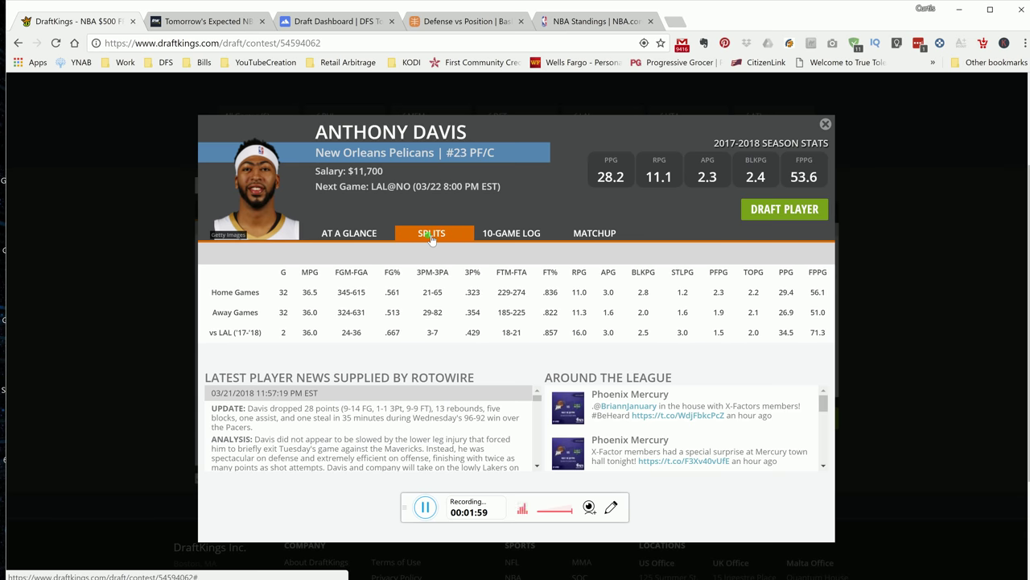
click(513, 238)
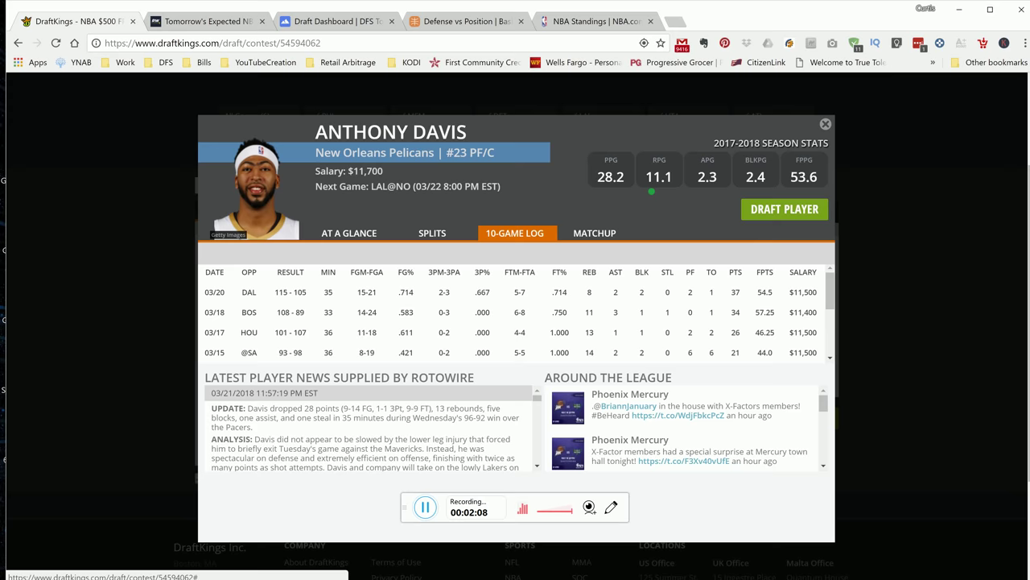
click(825, 125)
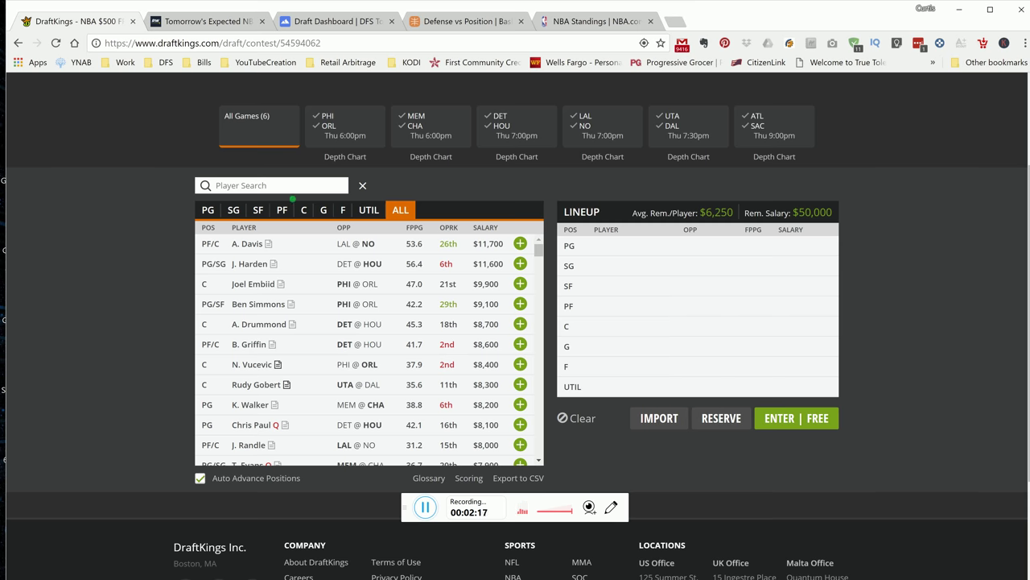
Search the players for "Dedm" and review Dewayne Dedmon's 10-game log, highlighting the fantasy points of his 03/20 game
click(300, 193)
text(Dedm)
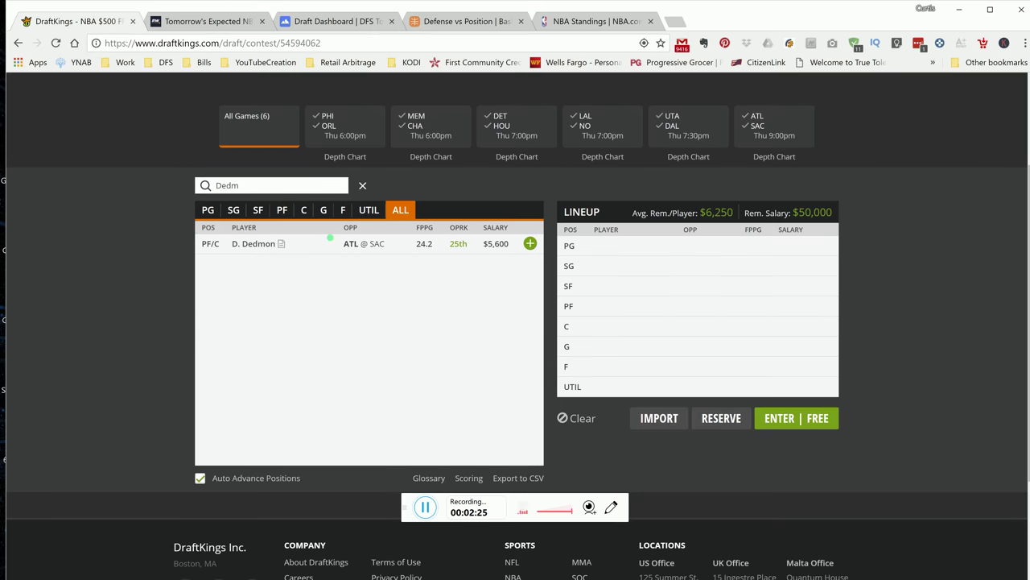
click(264, 245)
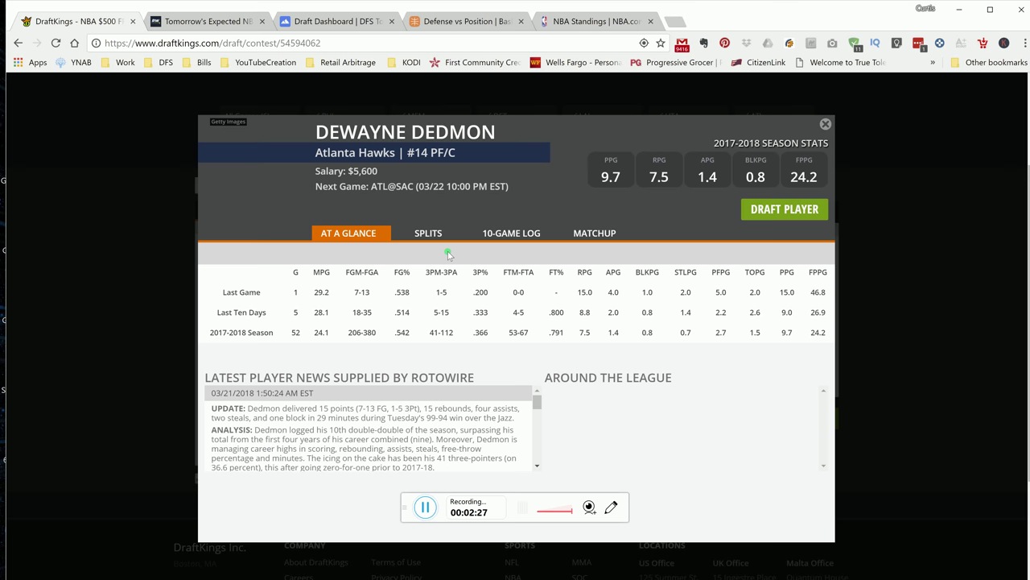
click(527, 233)
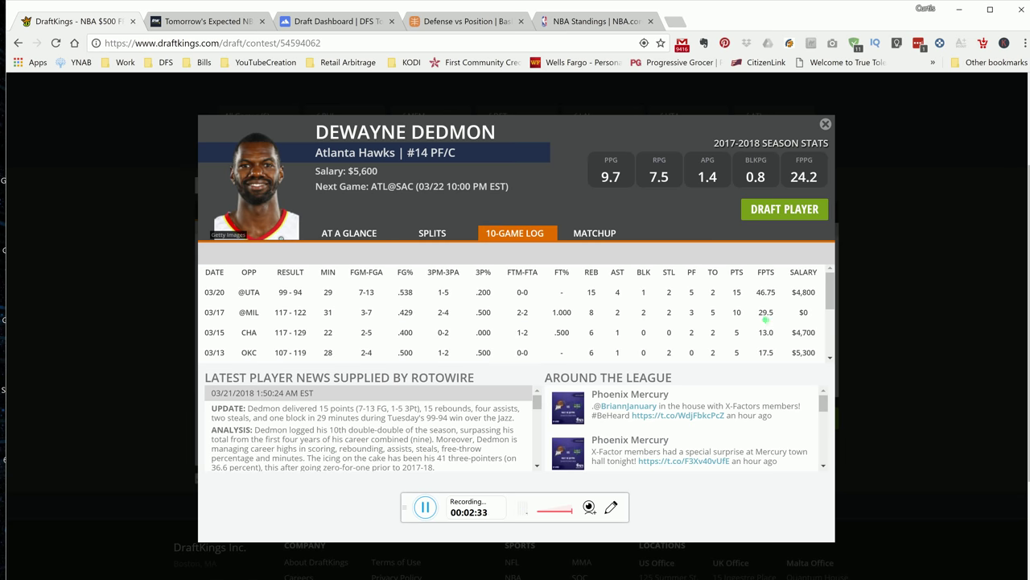
drag(778, 295, 749, 298)
Check the Defense vs Position table on BasketballMonster, and draft Dewayne Dedmon into the DraftKings lineup
click(451, 22)
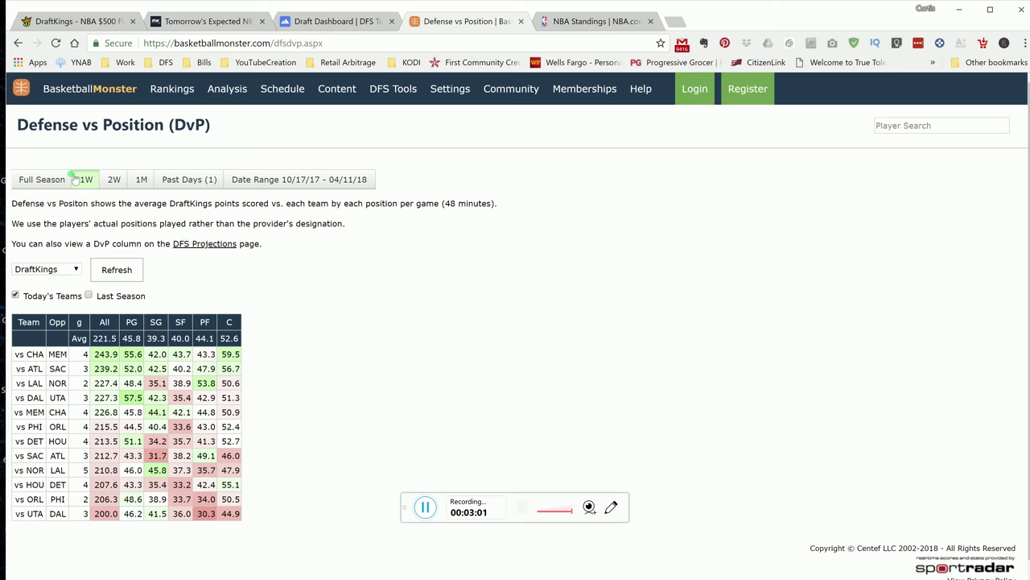
mouse_move(229, 90)
click(81, 21)
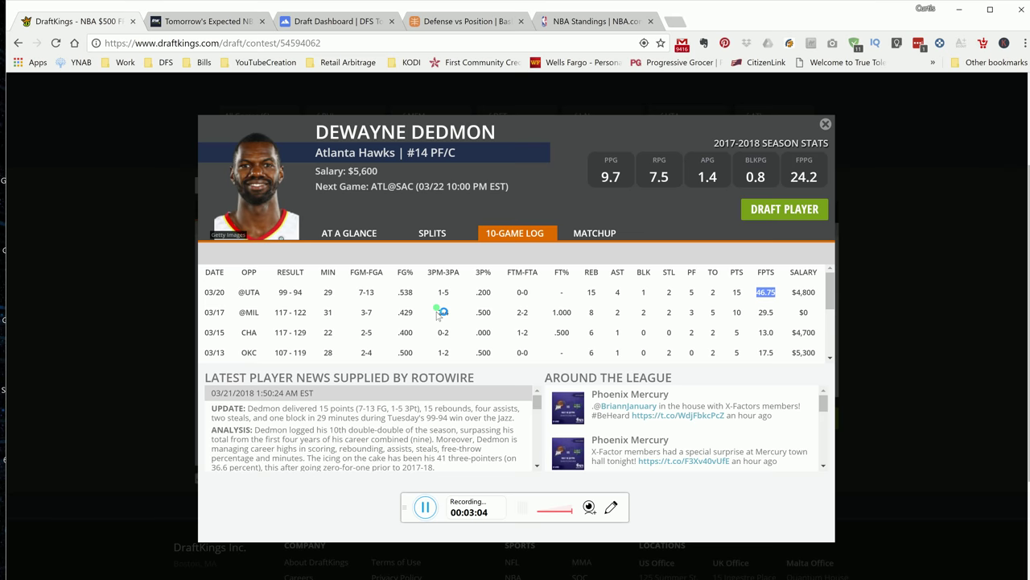
click(786, 210)
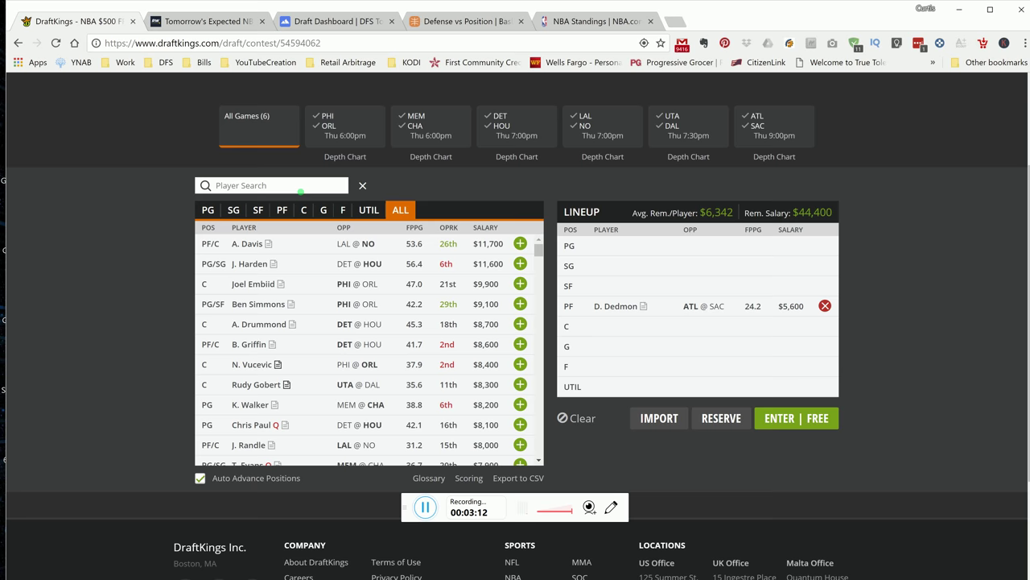
Search the players for "diall", compare Cheick Diallo's splits with his 10-game log, and draft him into the lineup
click(305, 191)
text(diall)
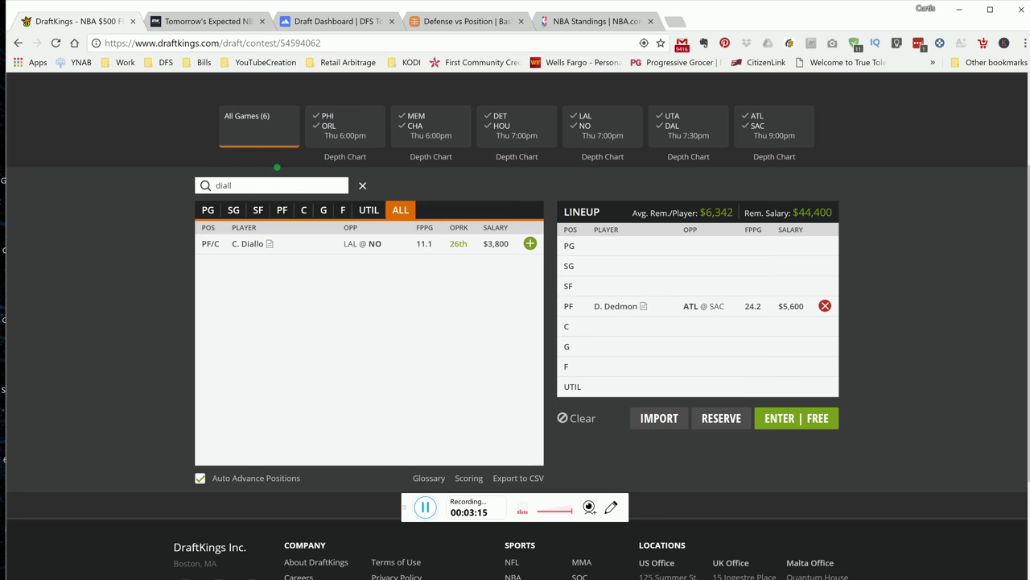
click(248, 243)
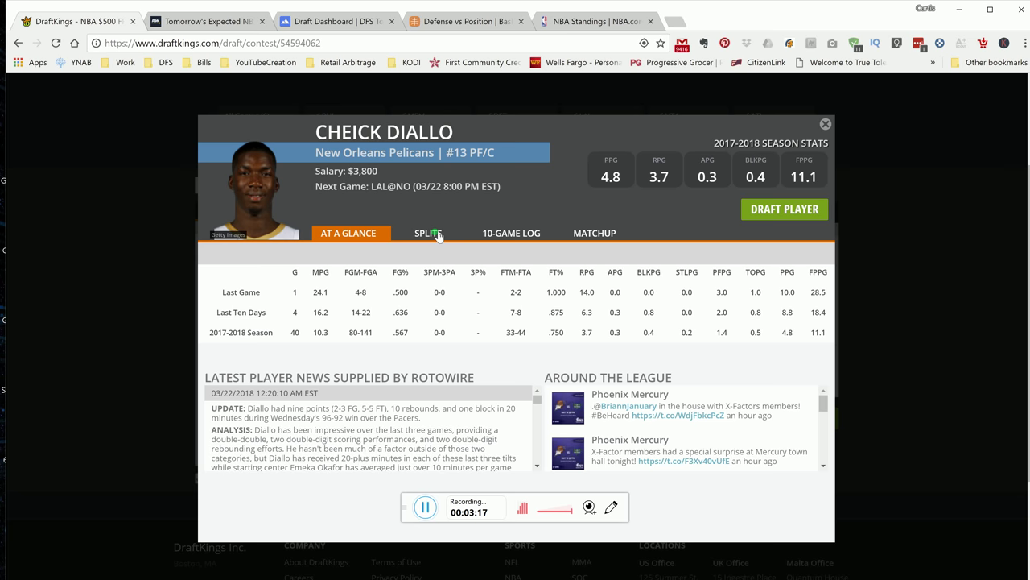
click(518, 234)
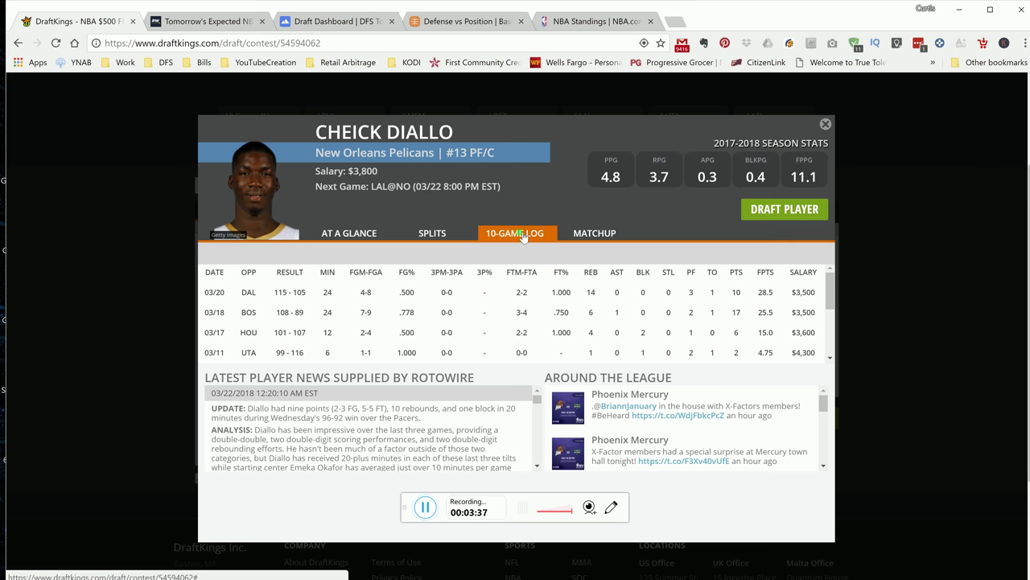
click(435, 236)
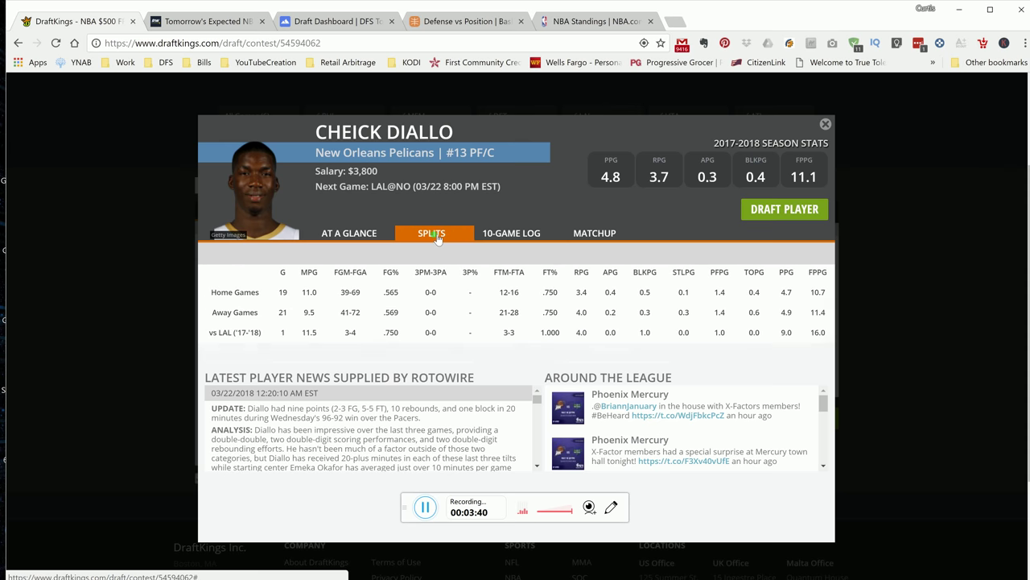
click(493, 239)
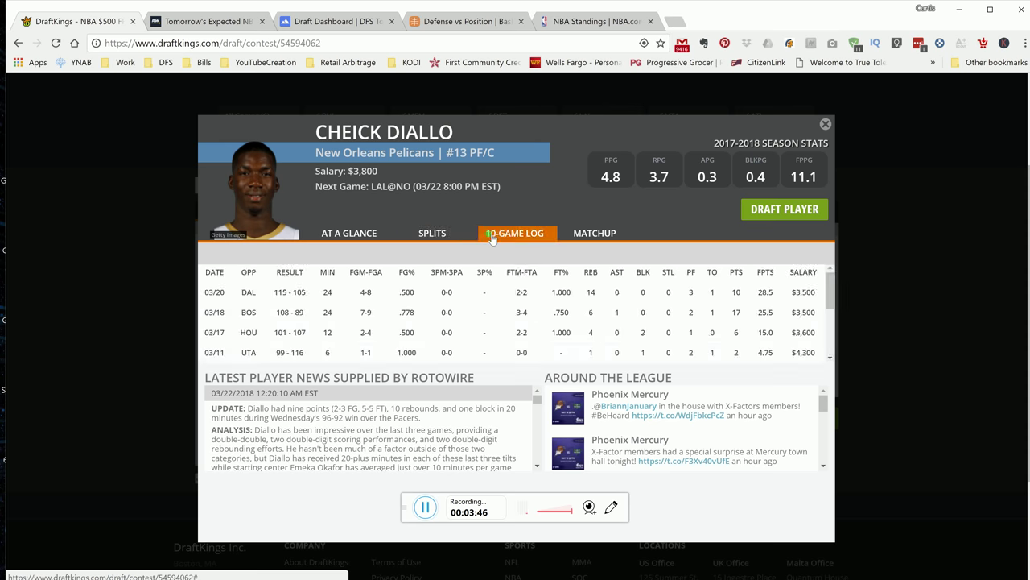
click(447, 241)
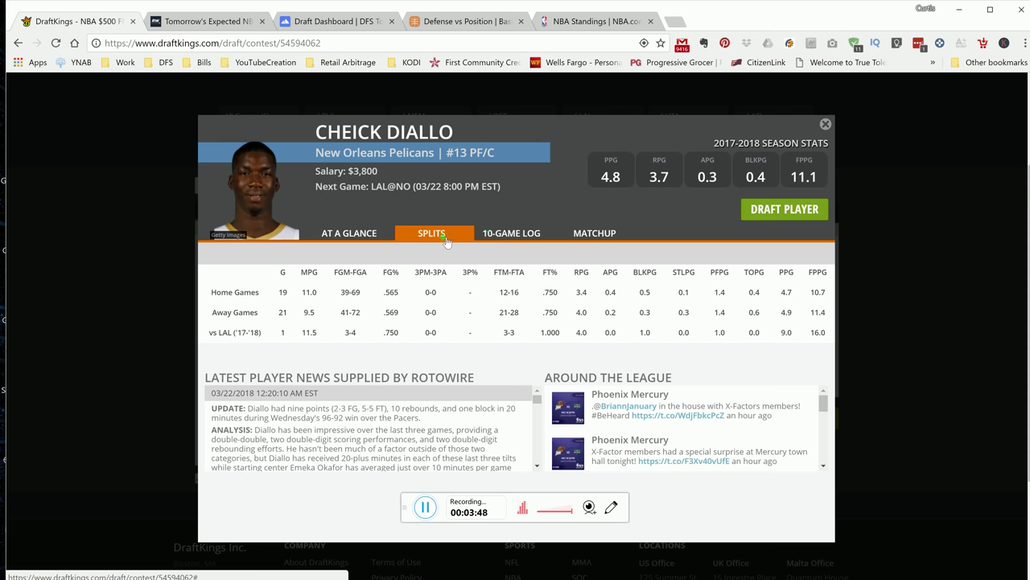
click(524, 237)
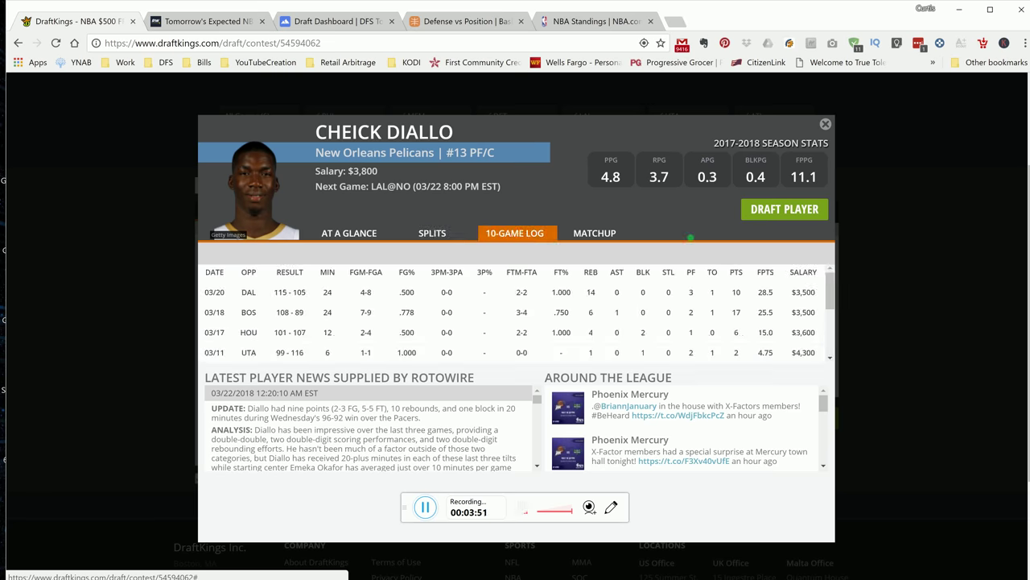
click(795, 211)
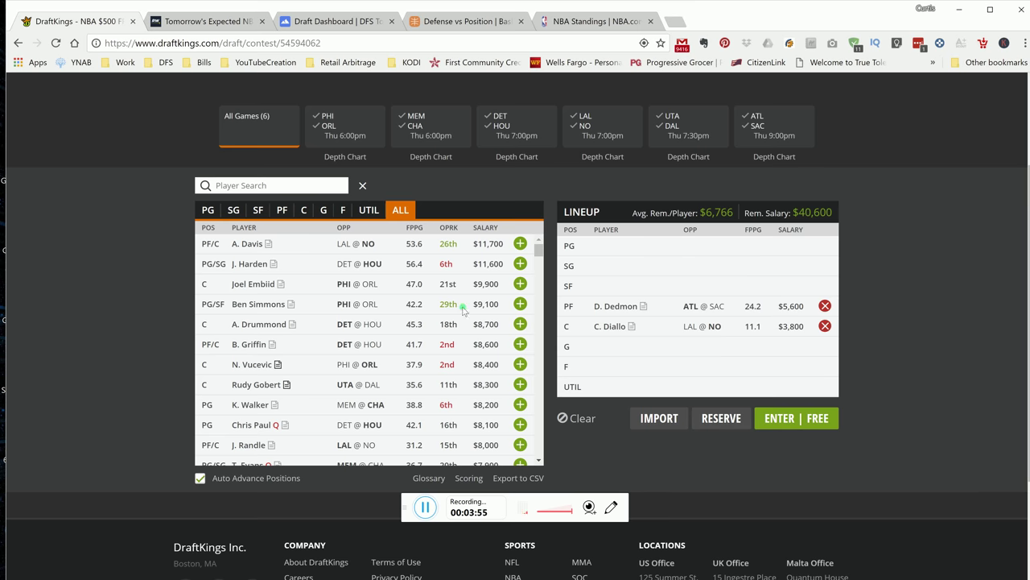
Search the players for "lamb", compare Jeremy Lamb's splits with his 10-game log, and draft him into the lineup
click(286, 187)
text(lamb)
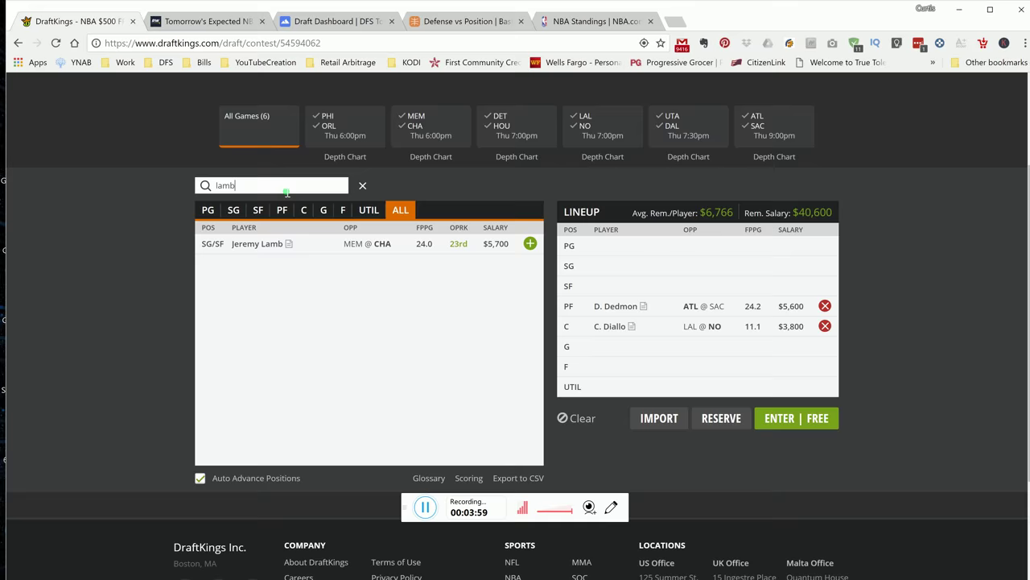
click(266, 244)
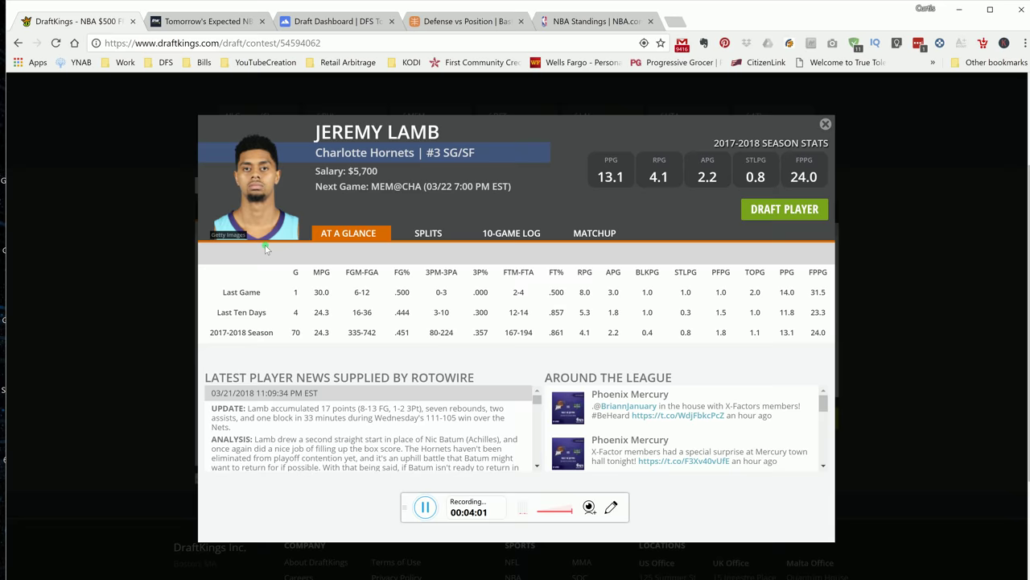
click(434, 235)
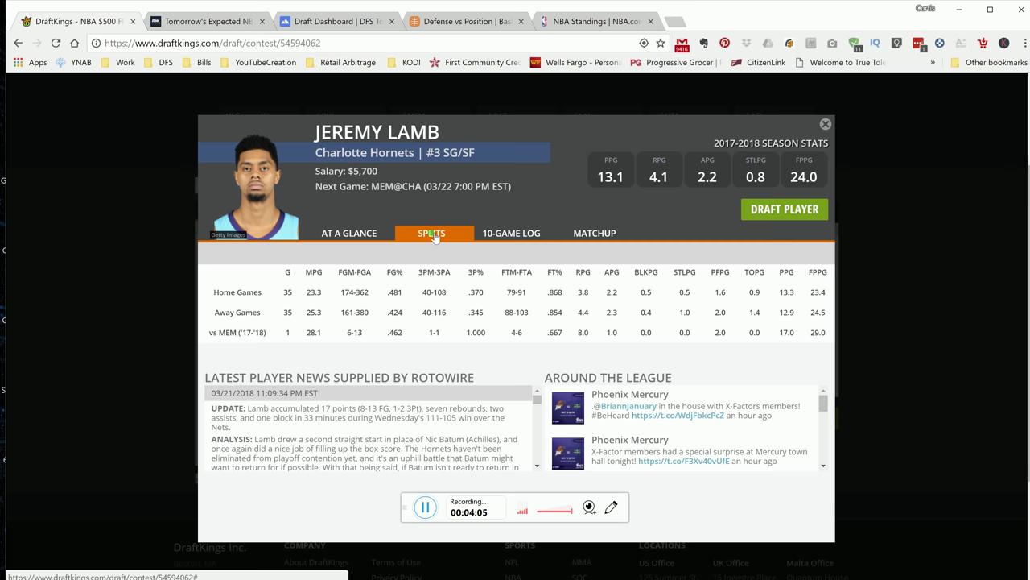
click(521, 239)
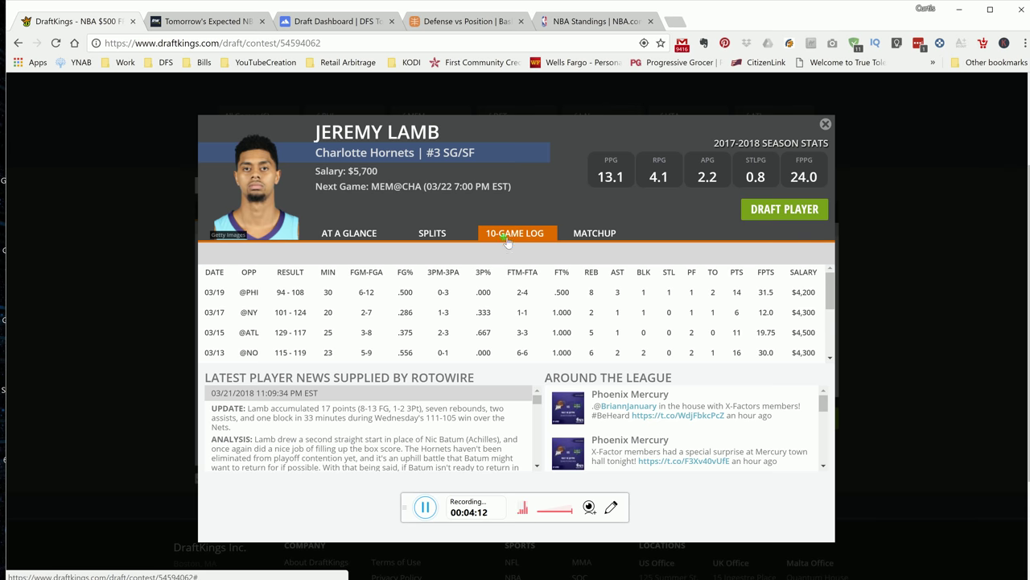
click(421, 234)
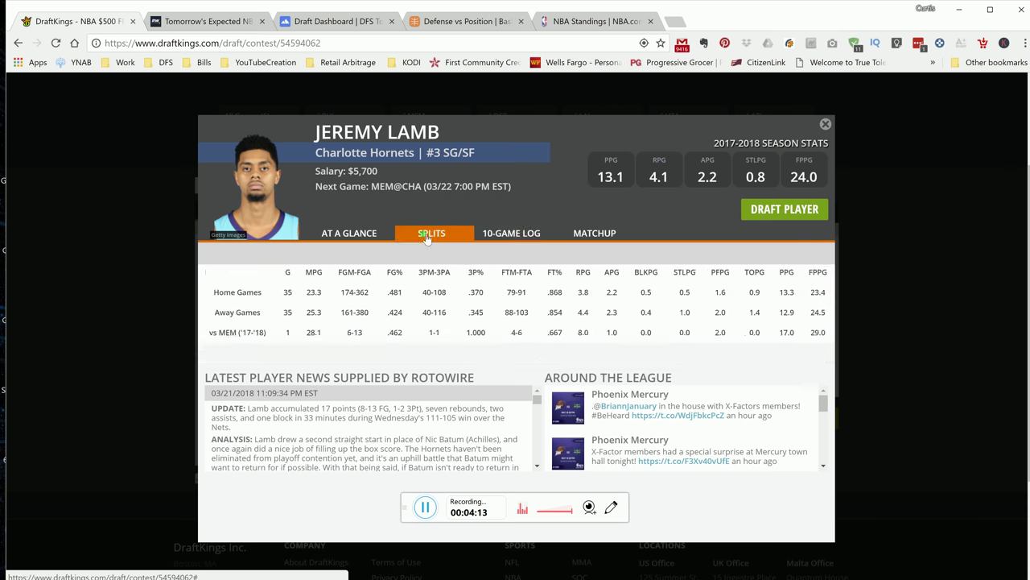
click(506, 235)
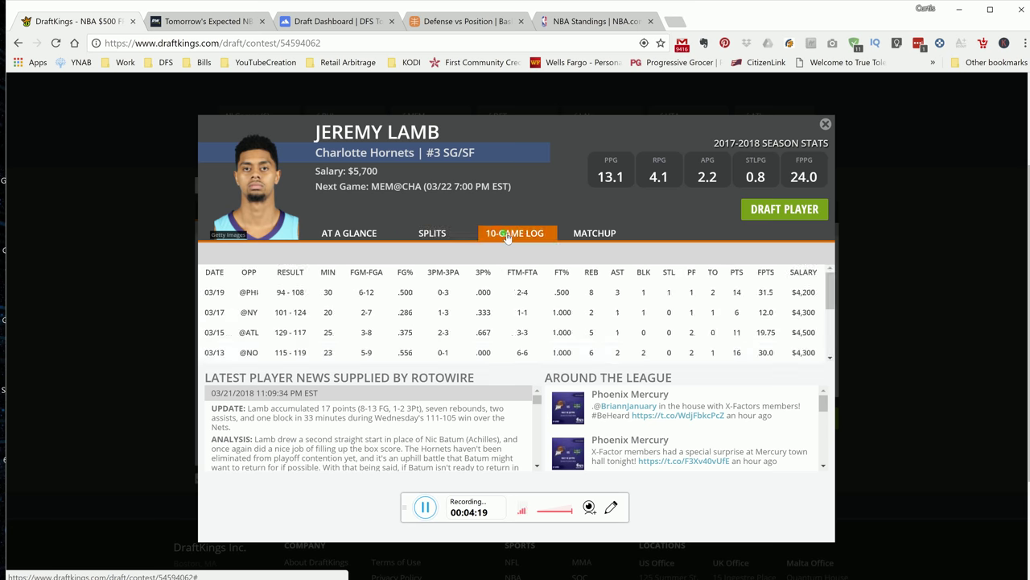
click(460, 236)
click(515, 235)
click(784, 213)
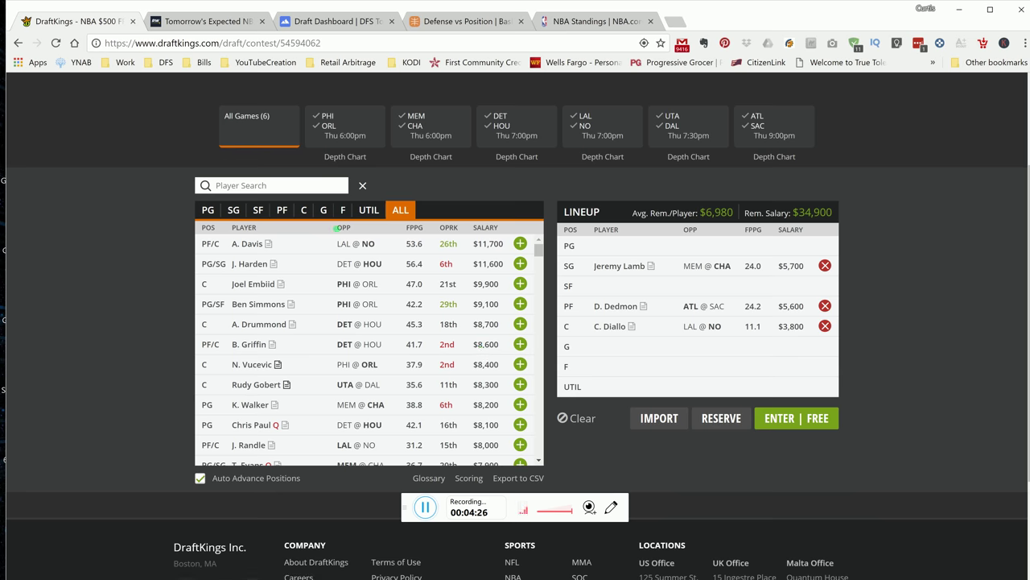
Search the players for "Cal", compare K. Caldwell-Pope's splits with his 10-game log, and draft him into the lineup
click(323, 190)
text(Cal)
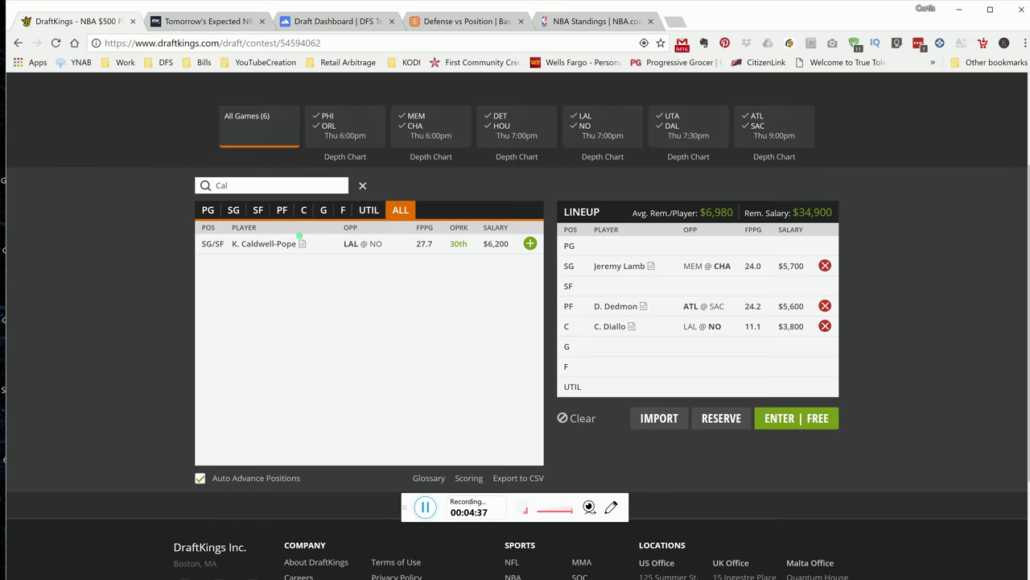
click(271, 245)
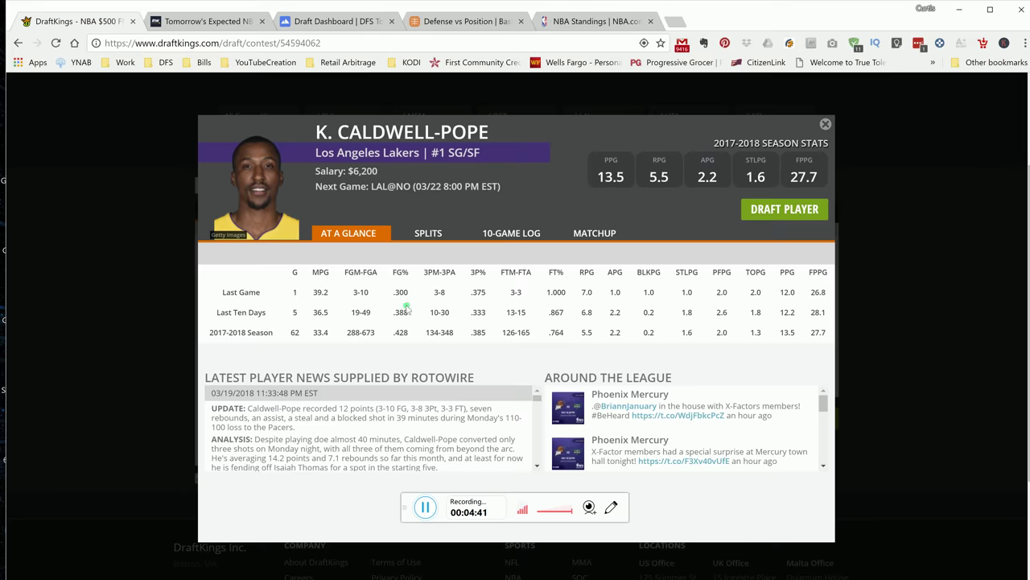
click(393, 319)
click(448, 237)
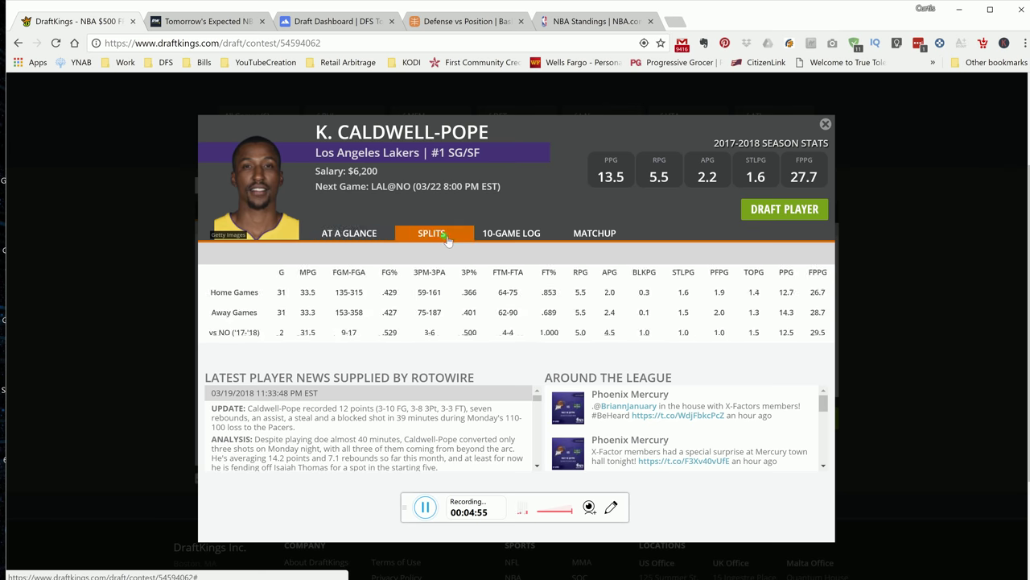
click(502, 236)
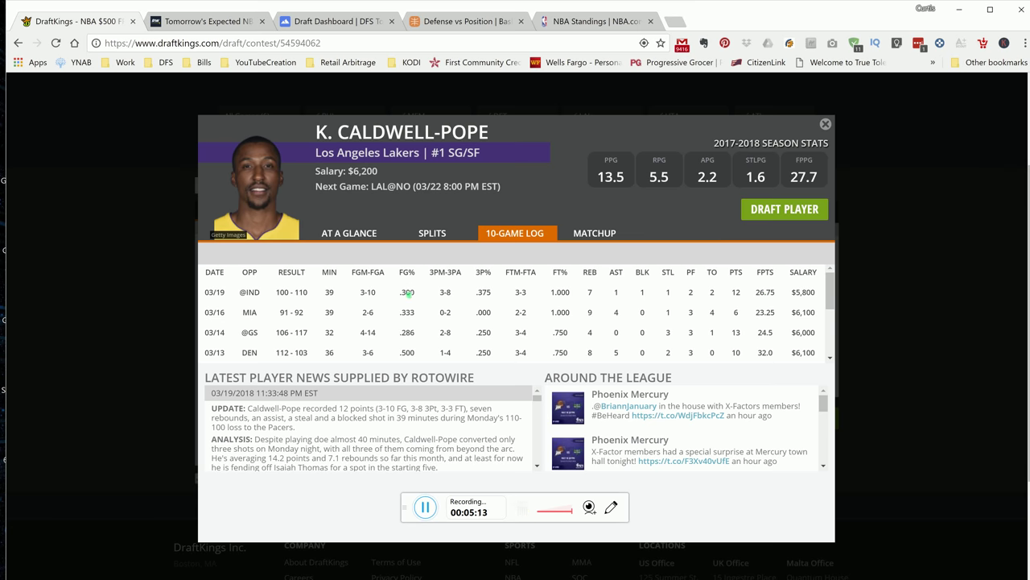
click(441, 237)
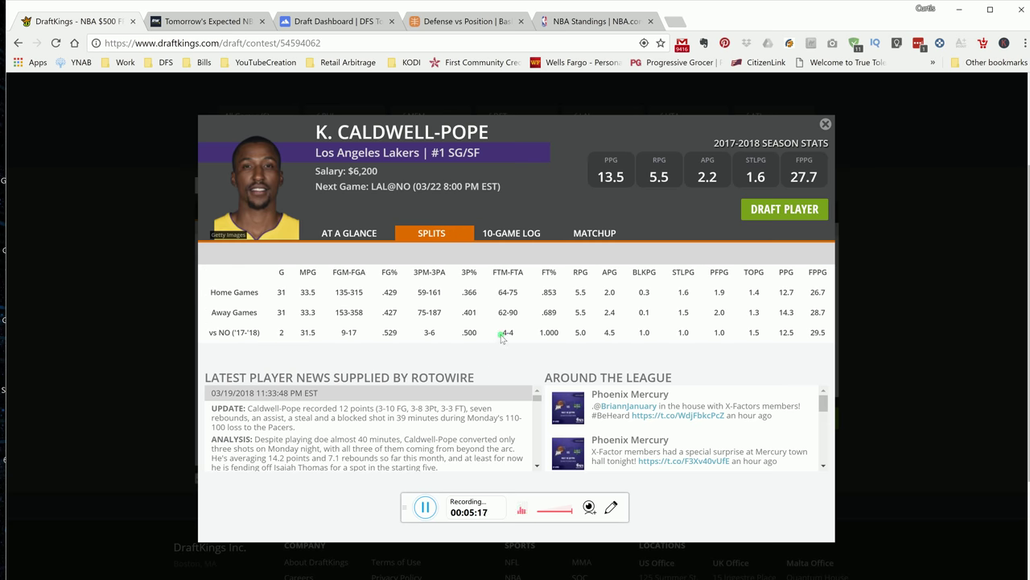
click(769, 210)
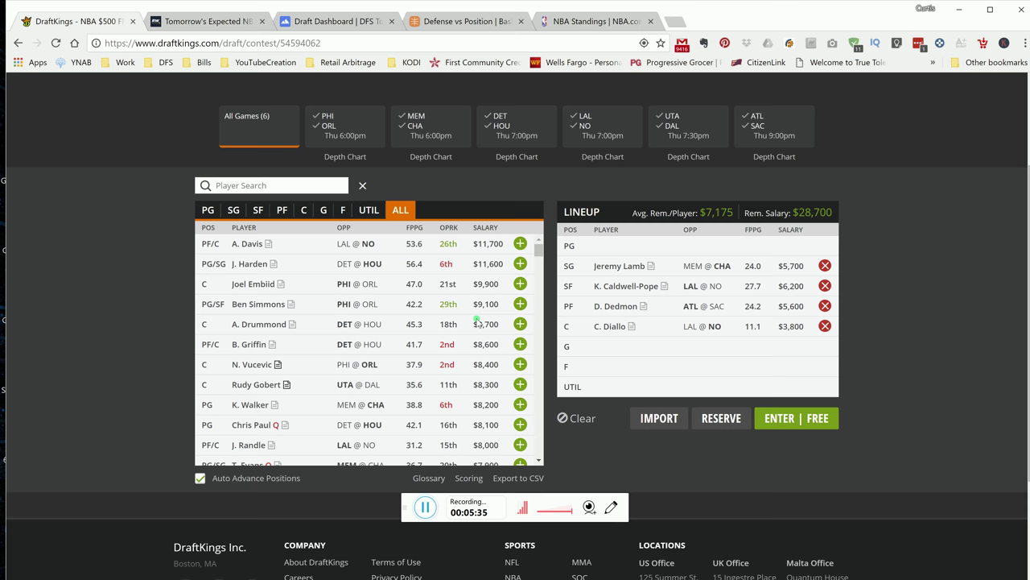
Search the players for "bar", review J.J. Barea's 10-game log and splits, and draft him into the lineup
click(309, 190)
text(barr)
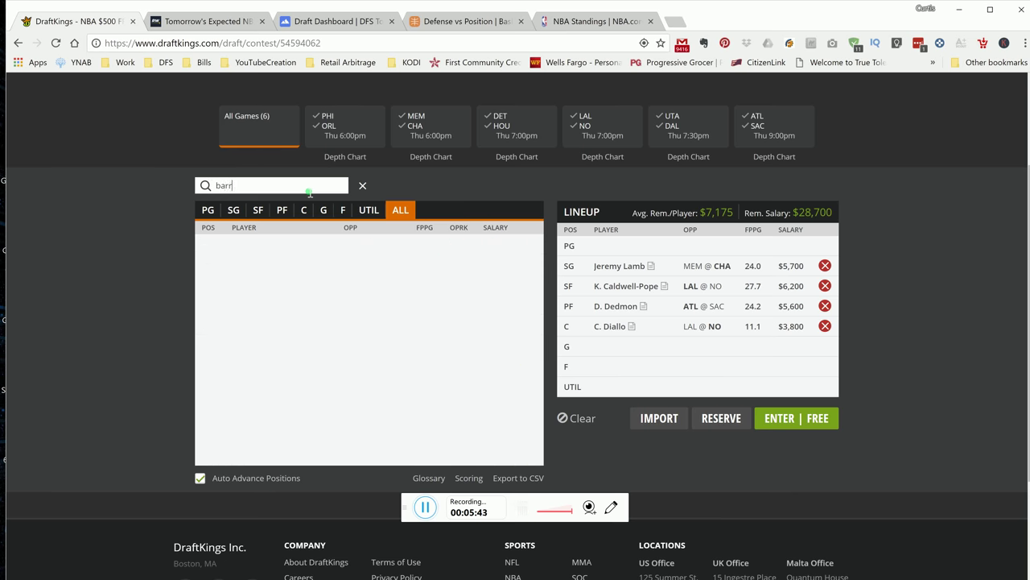
key(BackSpace)
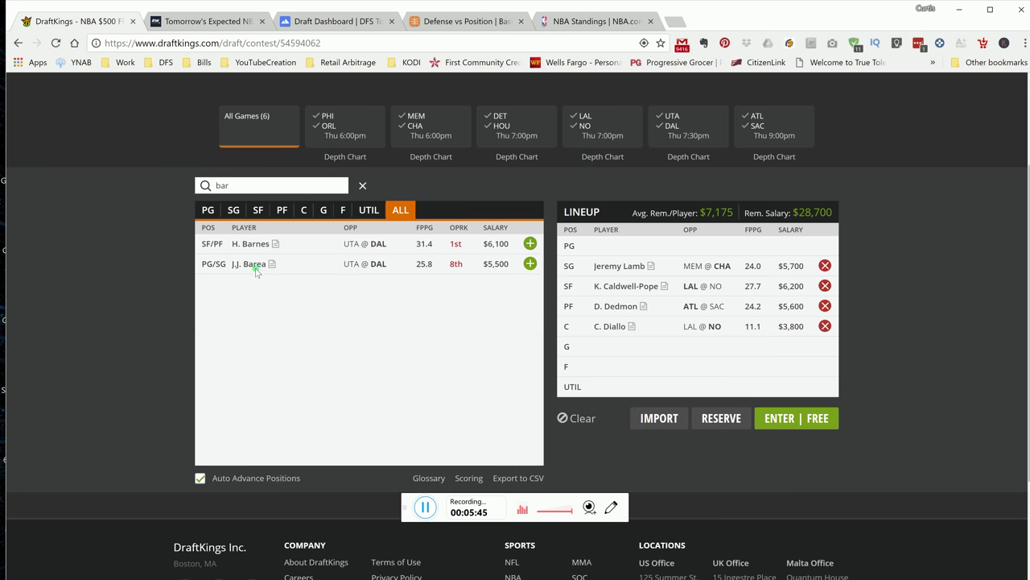
click(259, 266)
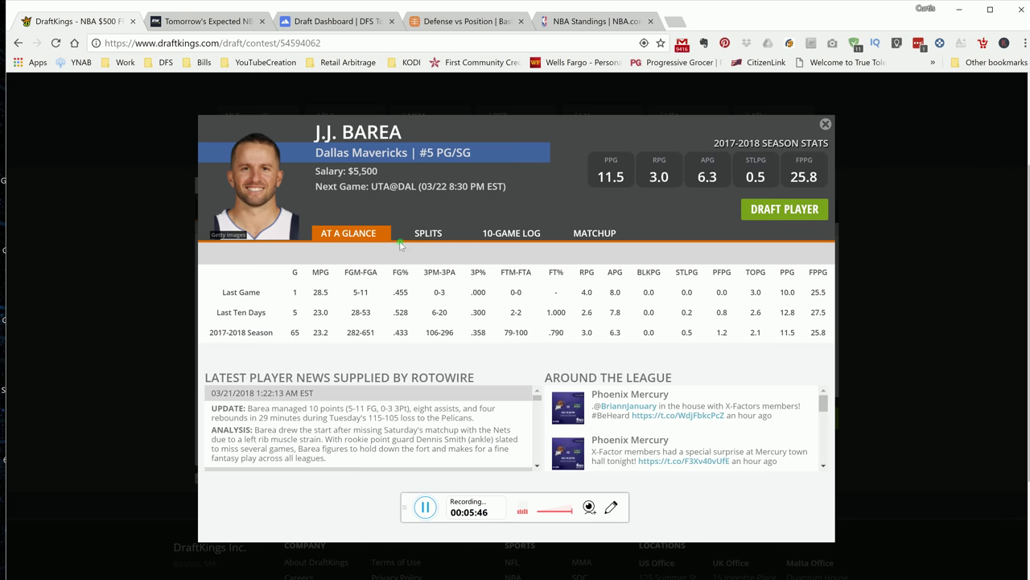
click(527, 234)
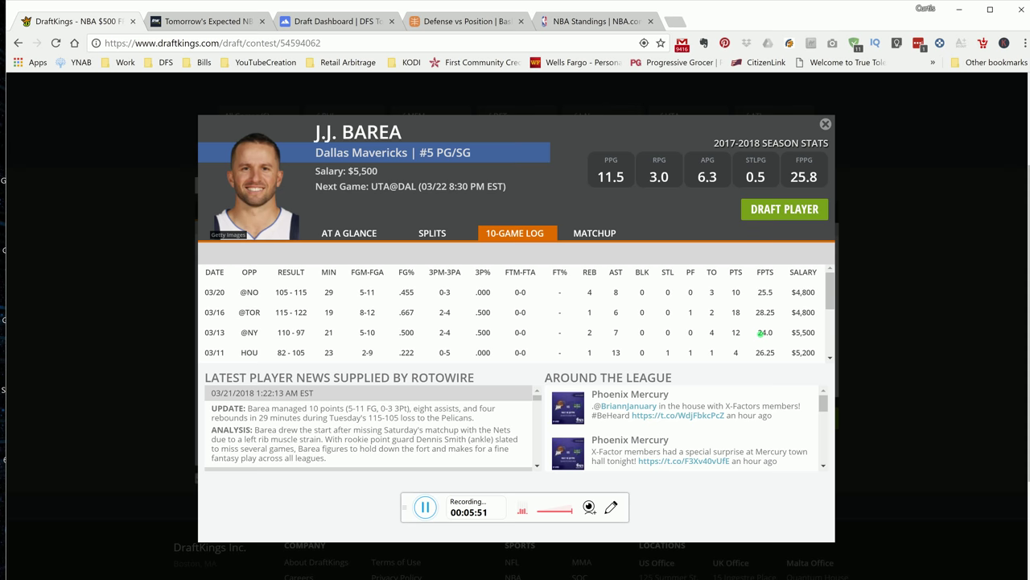
mouse_move(828, 298)
mouse_down()
mouse_move(826, 322)
mouse_move(834, 280)
mouse_up()
click(427, 234)
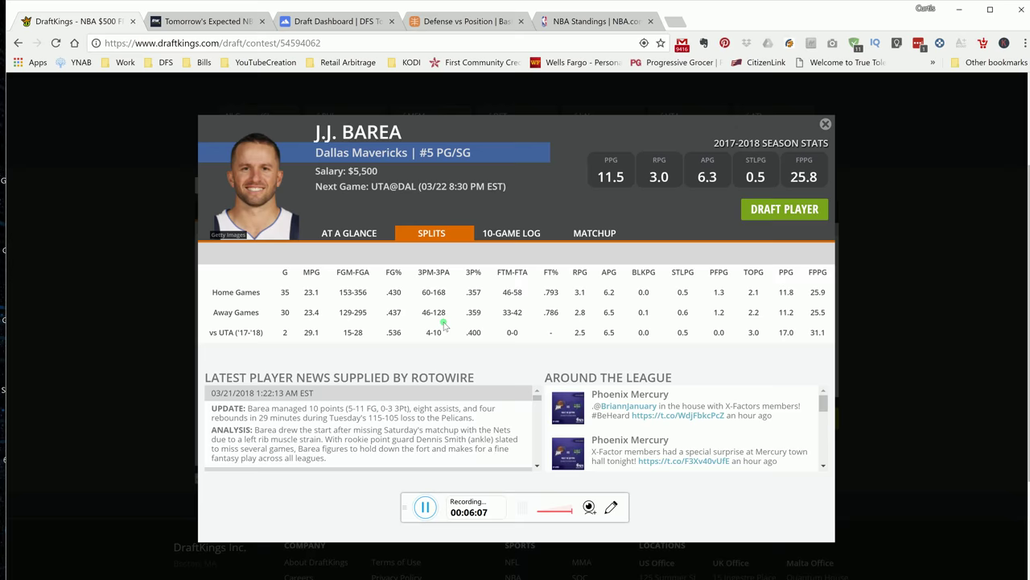
click(772, 211)
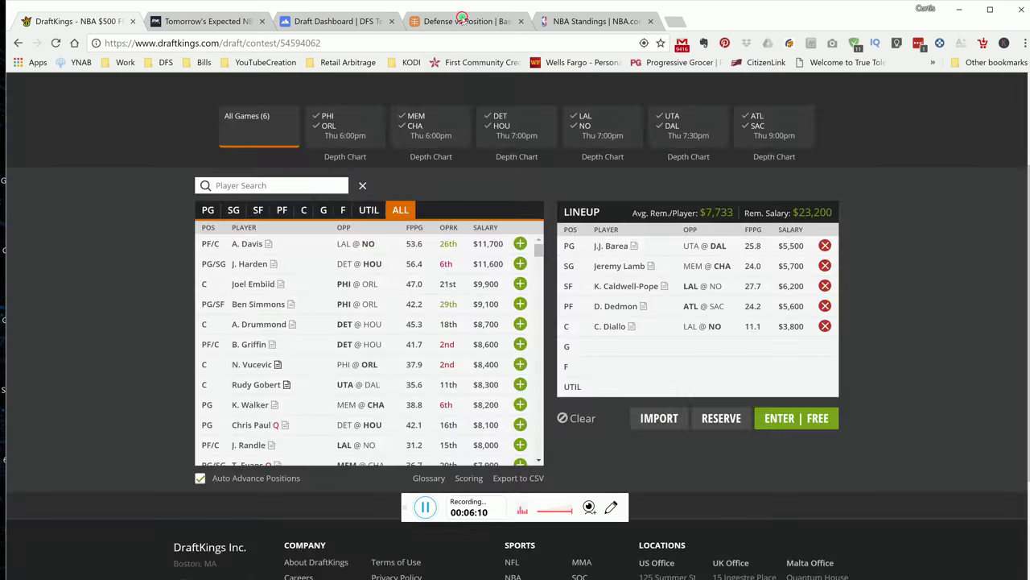
Check the Defense vs Position table on BasketballMonster, and add A. Davis to the DraftKings lineup
click(465, 21)
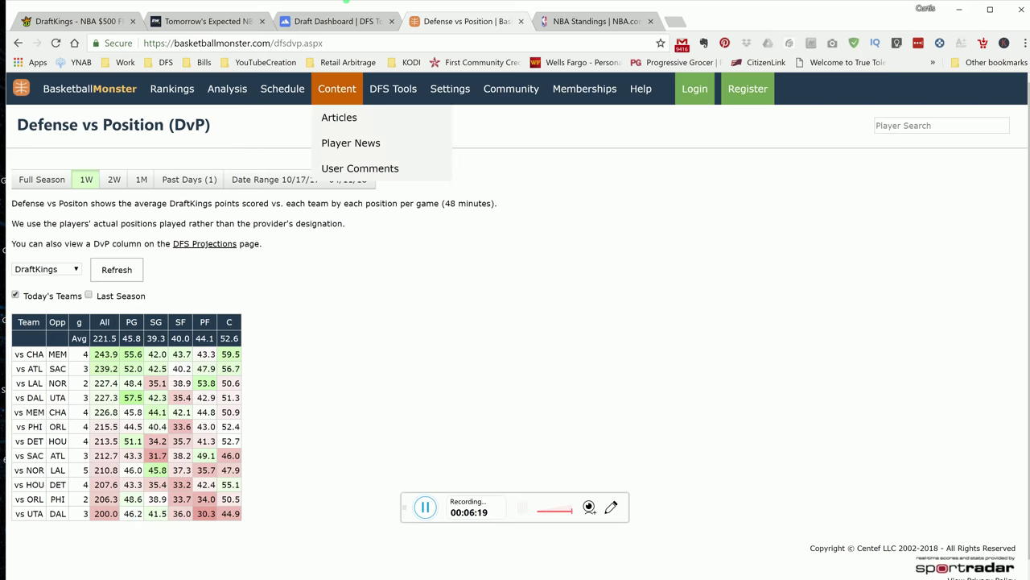
click(76, 21)
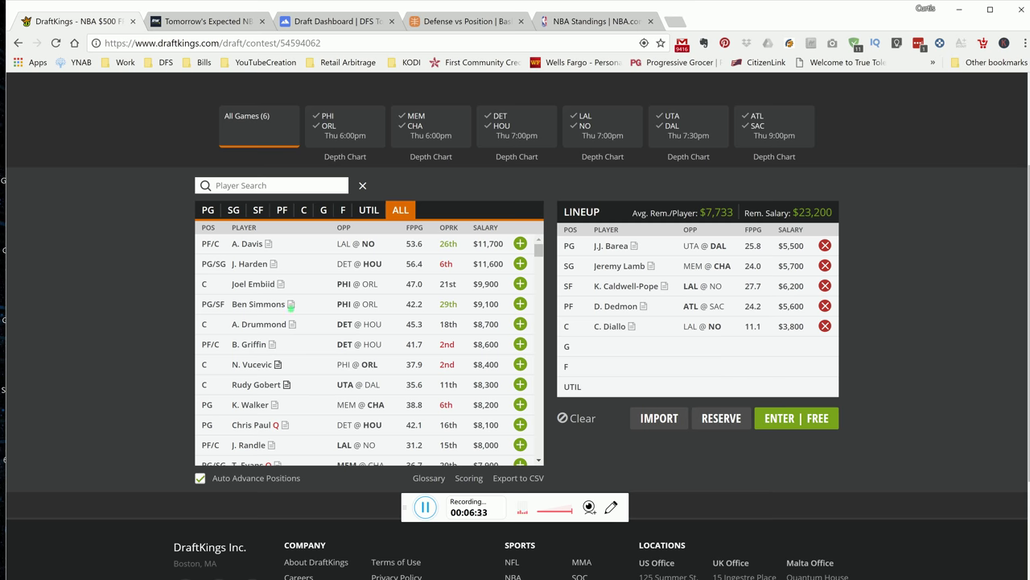
click(521, 243)
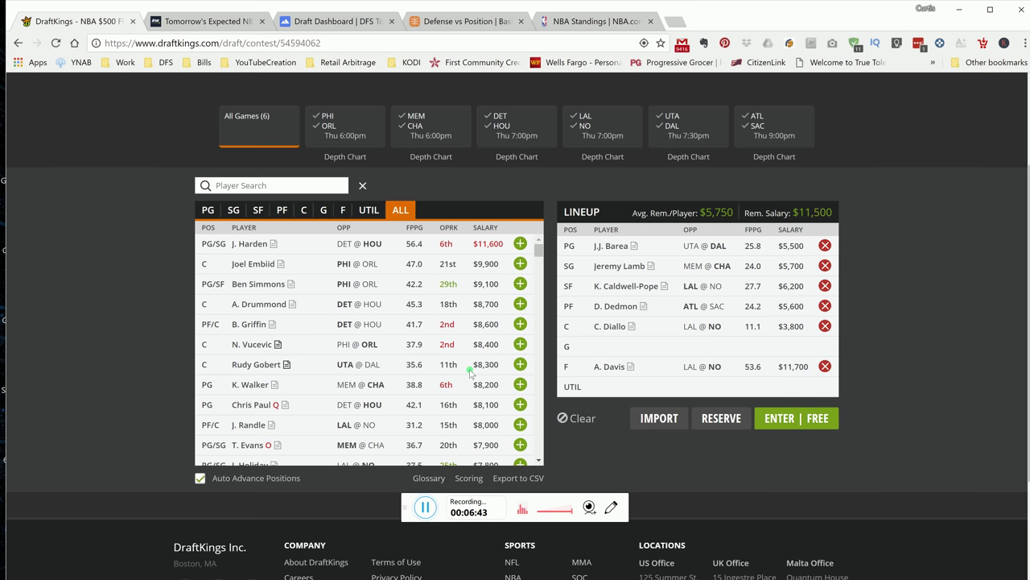
Search the players for "monk" and review Malik Monk's 10-game log and splits without drafting him
scroll(470, 372, down, 2)
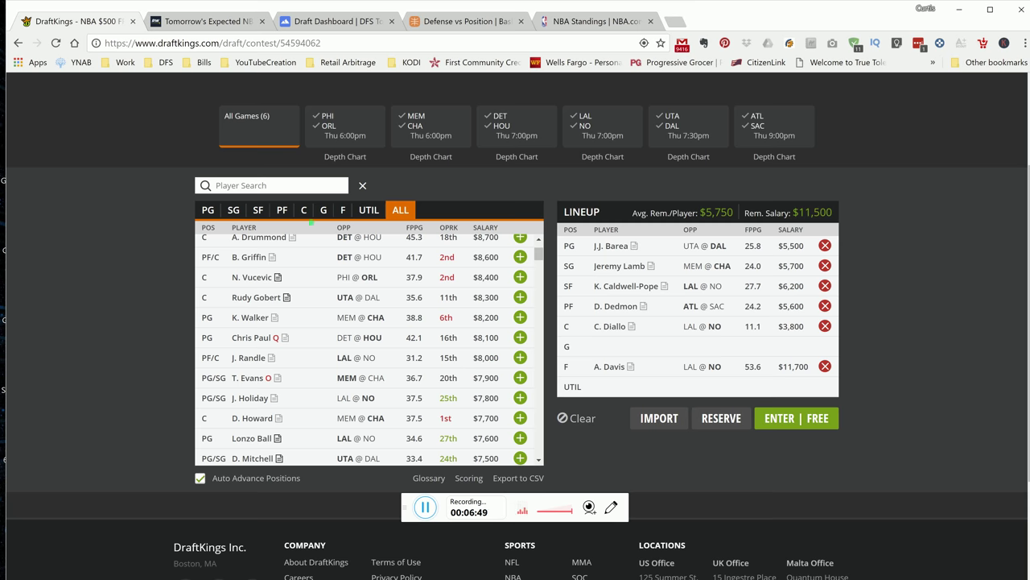
click(295, 192)
text(monk)
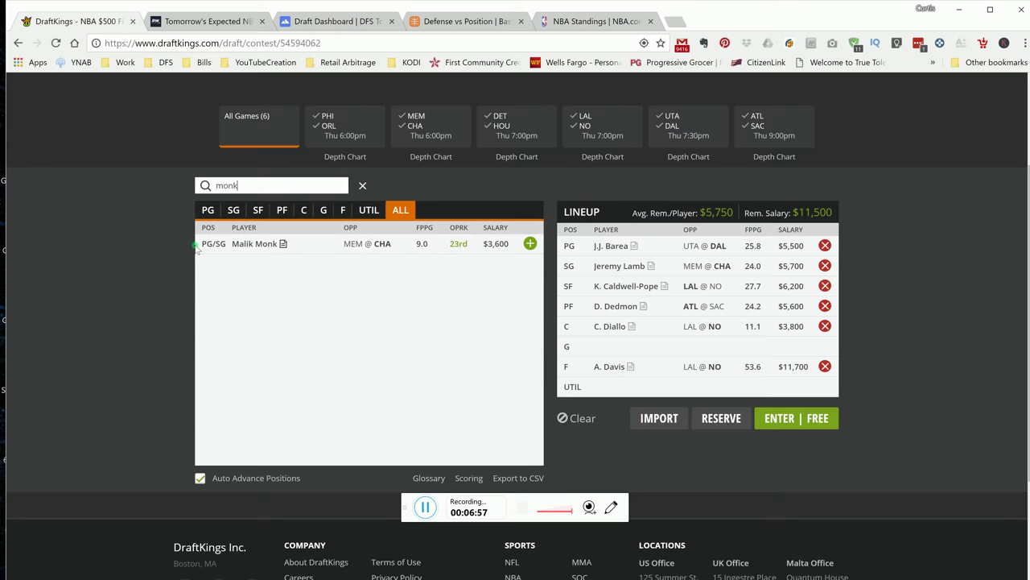
click(256, 244)
click(505, 233)
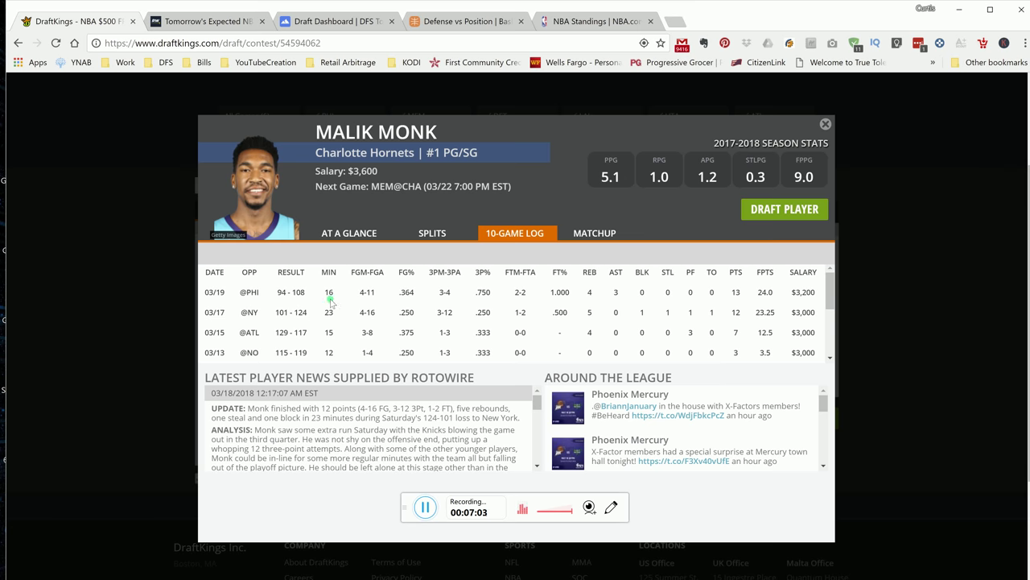
click(438, 235)
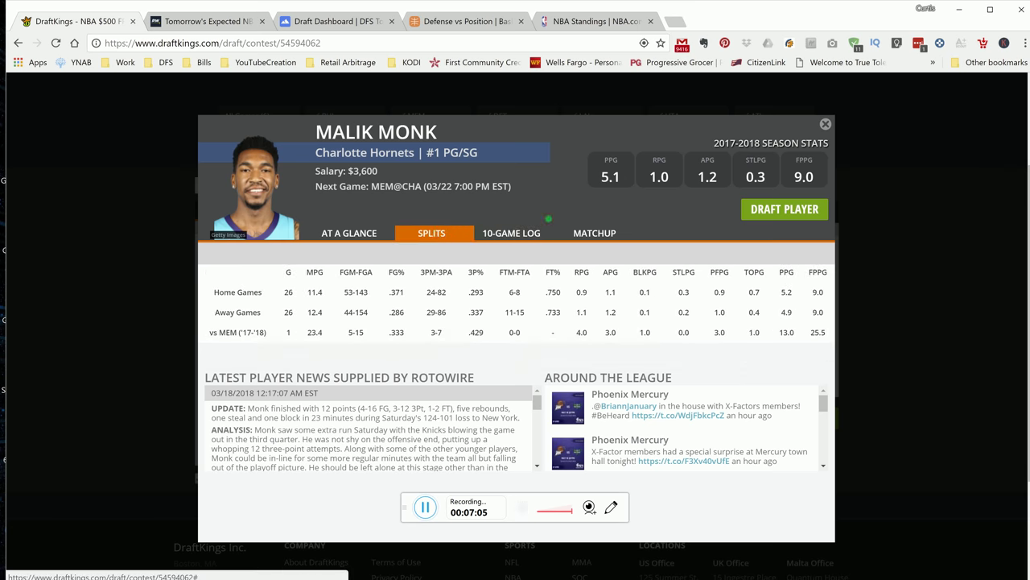
click(824, 126)
Search the players for "brook", compare Brook Lopez's overview, splits and 10-game log, and draft him into the lineup
click(362, 187)
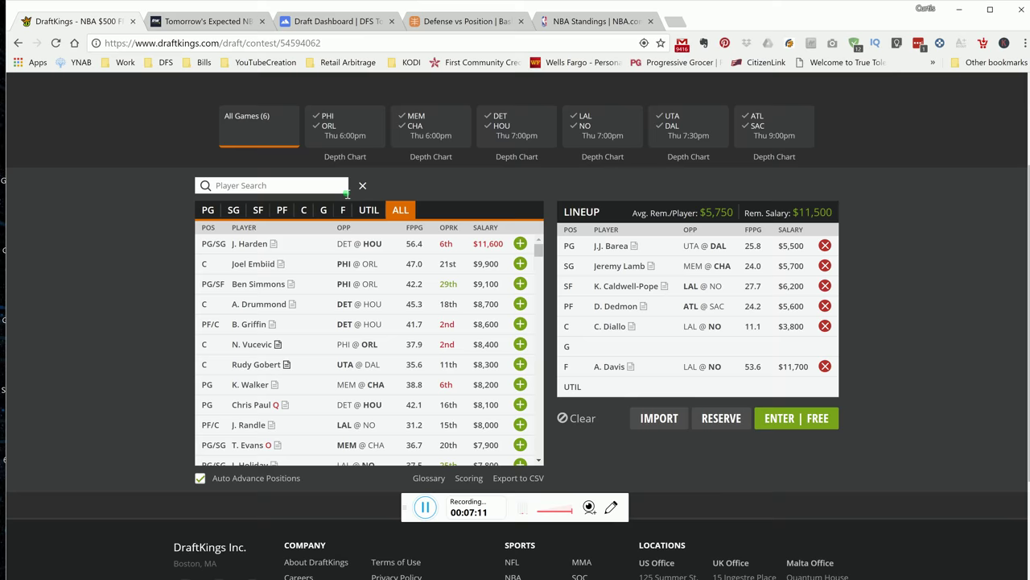
text(brook)
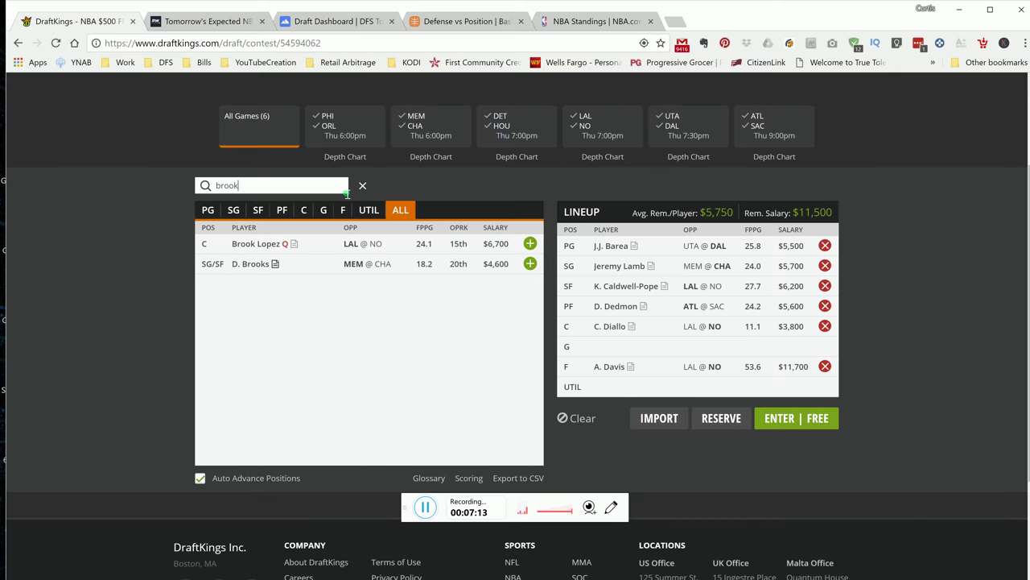
click(256, 243)
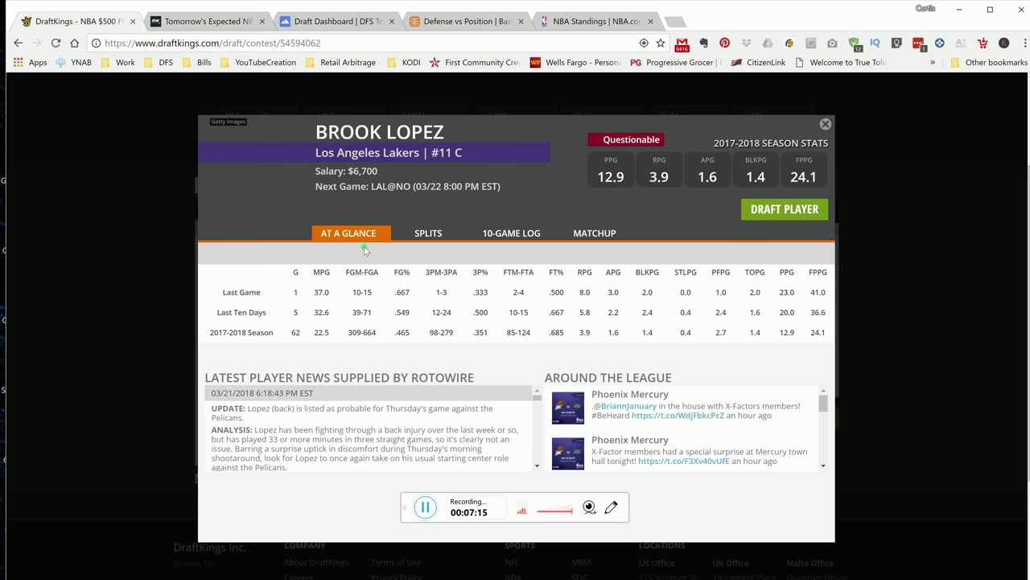
click(511, 235)
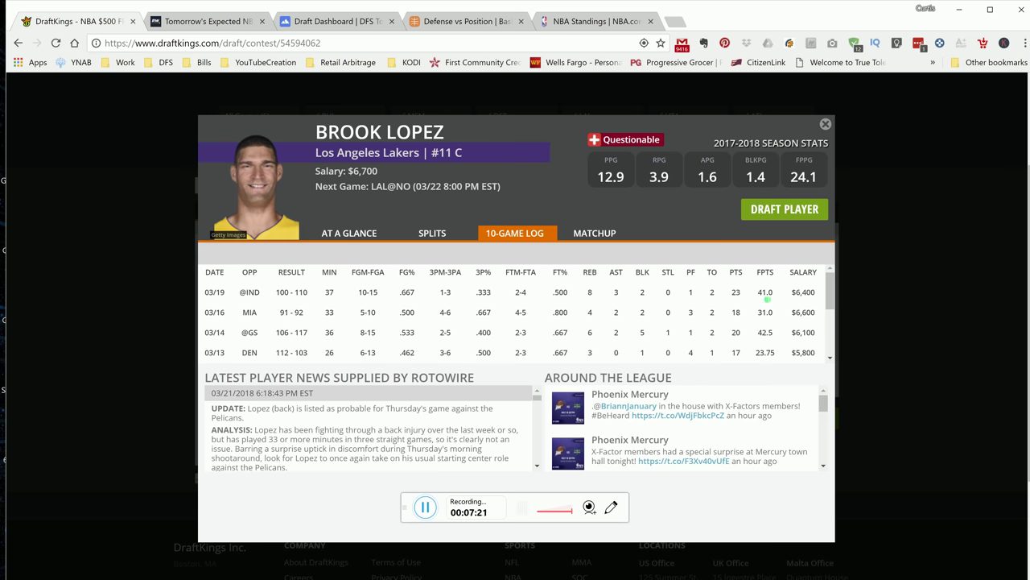
click(432, 233)
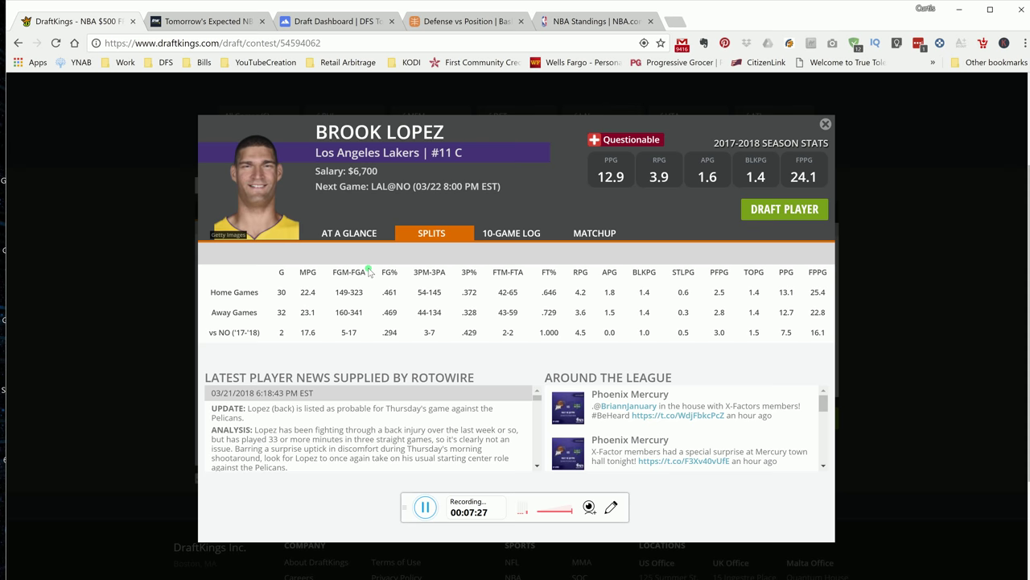
click(360, 234)
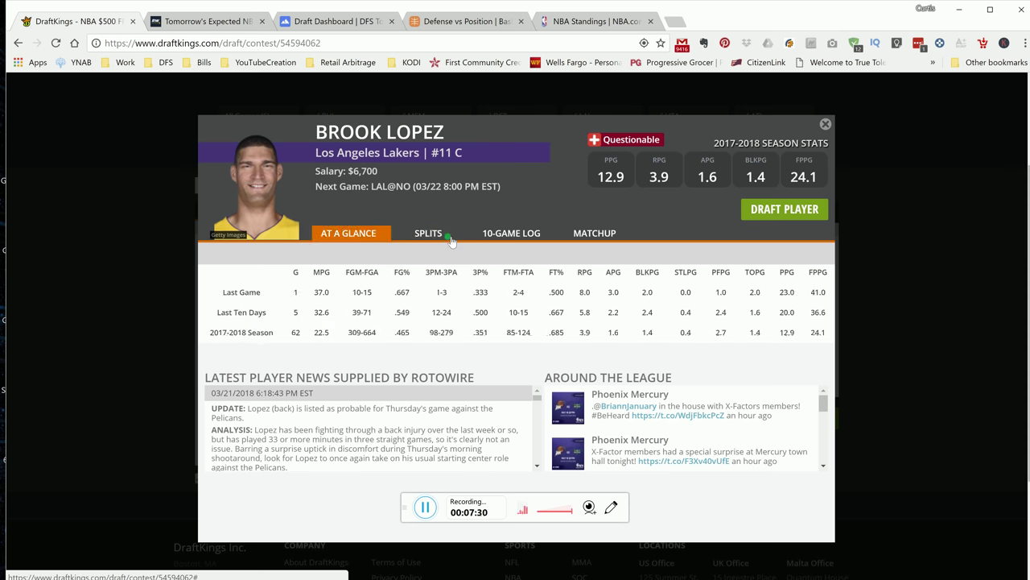
click(452, 239)
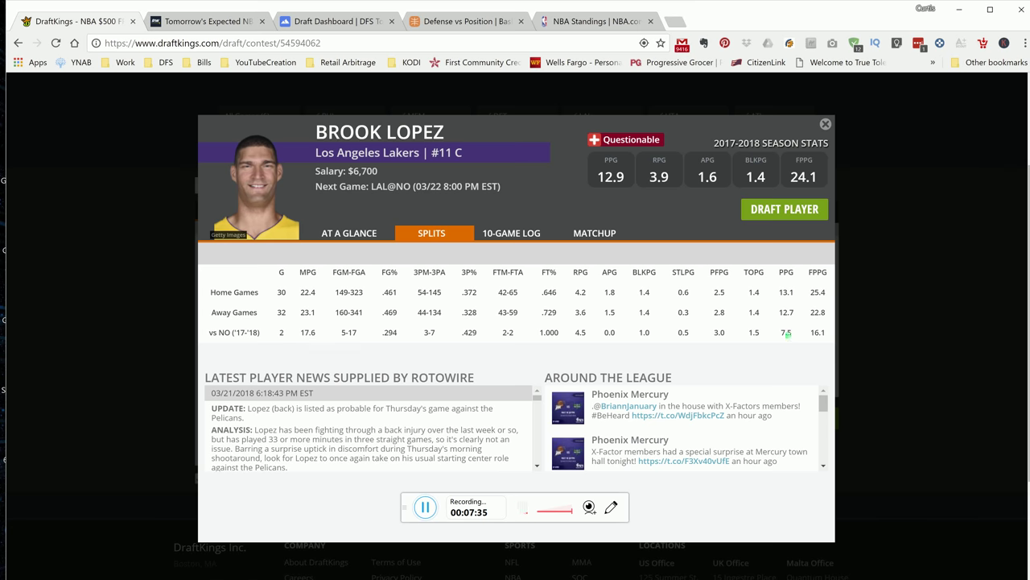
click(512, 232)
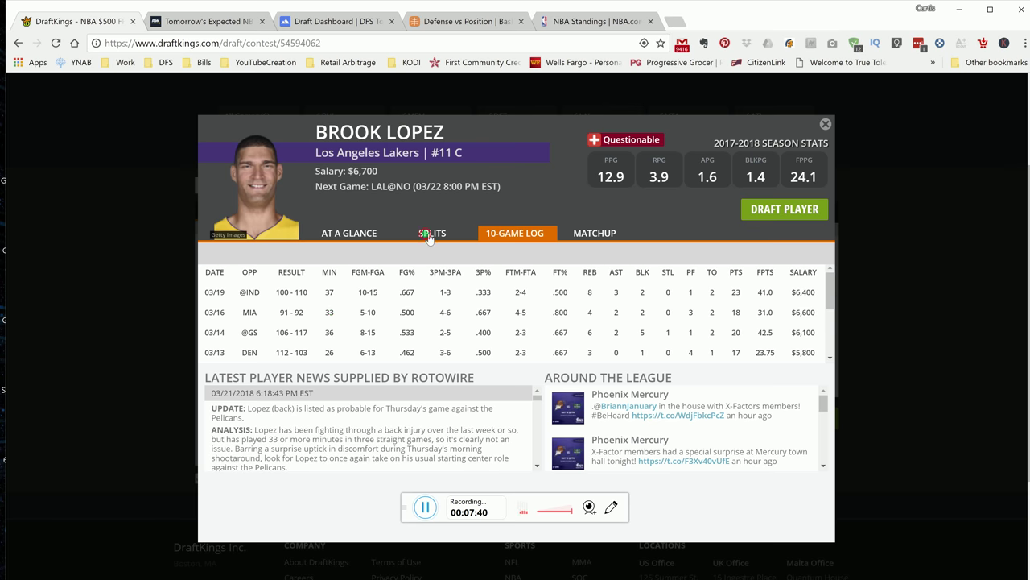
click(430, 234)
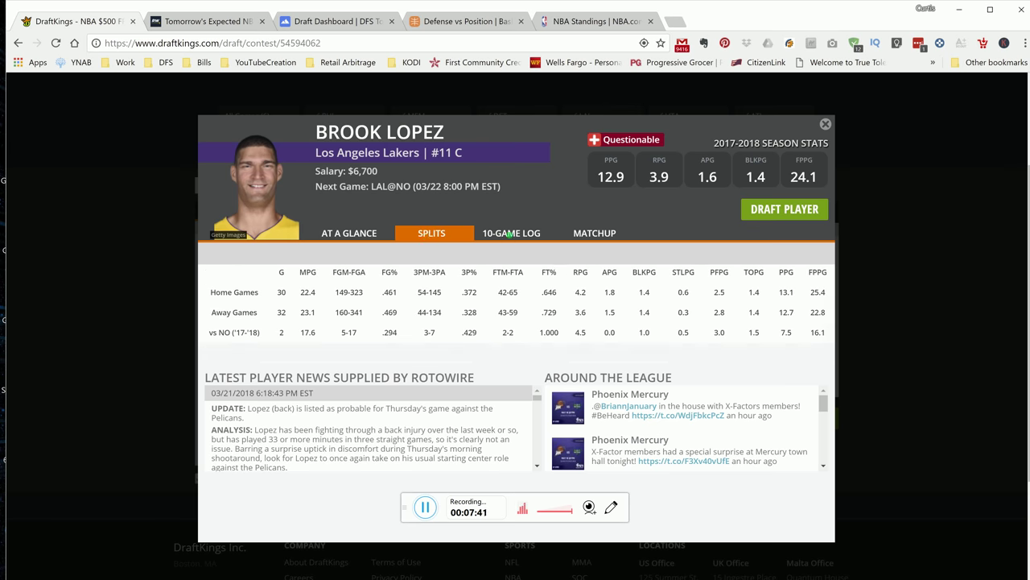
click(509, 234)
click(444, 239)
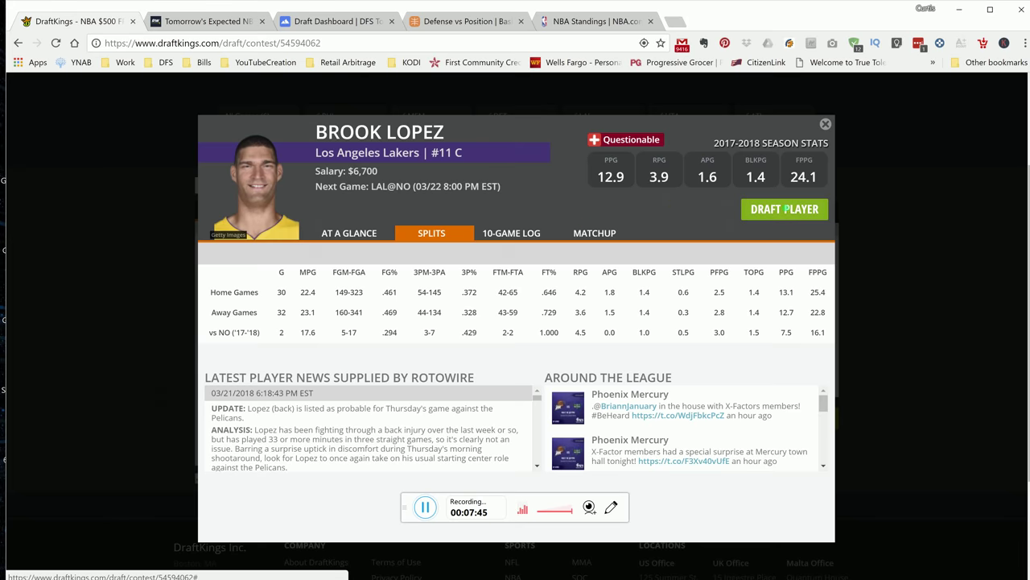
click(785, 209)
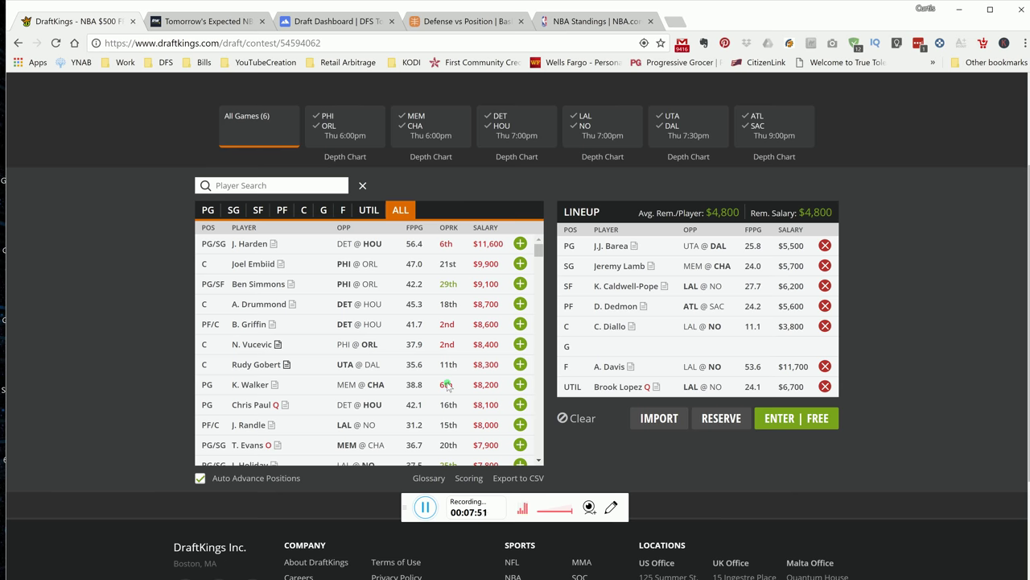
Look through the lower-salary players for the open guard spot, and remove A. Davis and Brook Lopez from the lineup
scroll(449, 385, down, 3)
scroll(449, 385, down, 10)
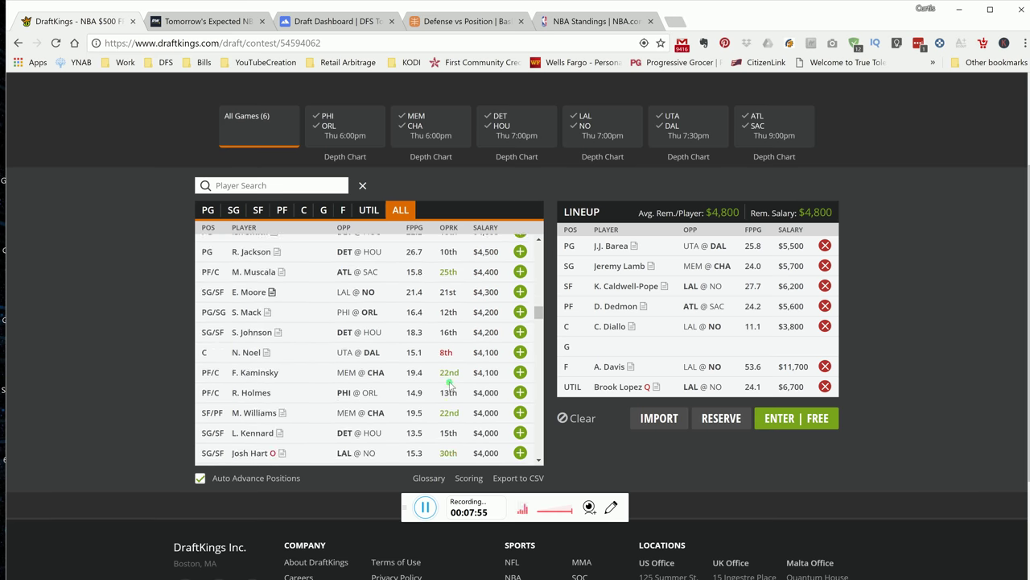
scroll(449, 384, up, 3)
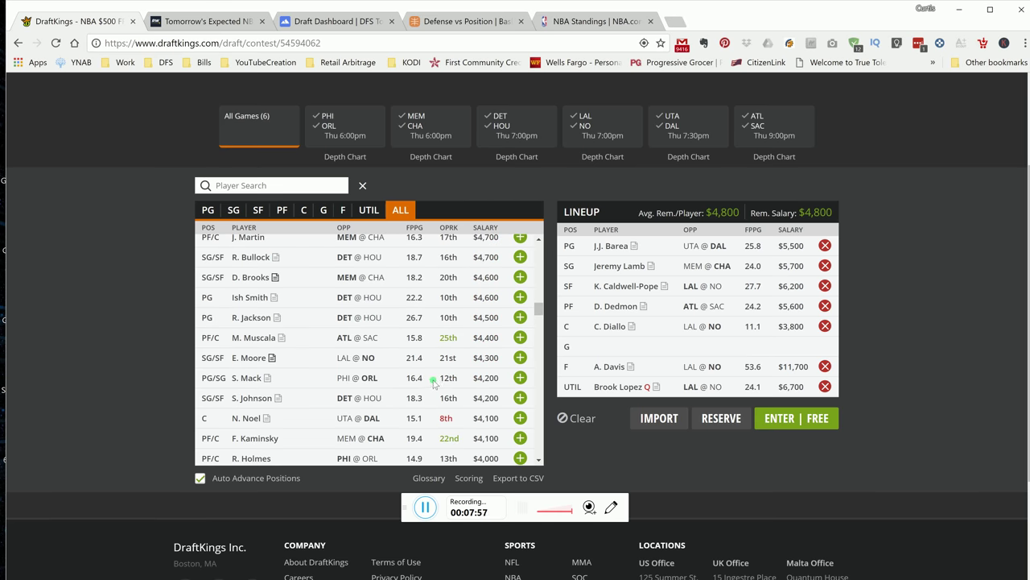
scroll(422, 380, up, 2)
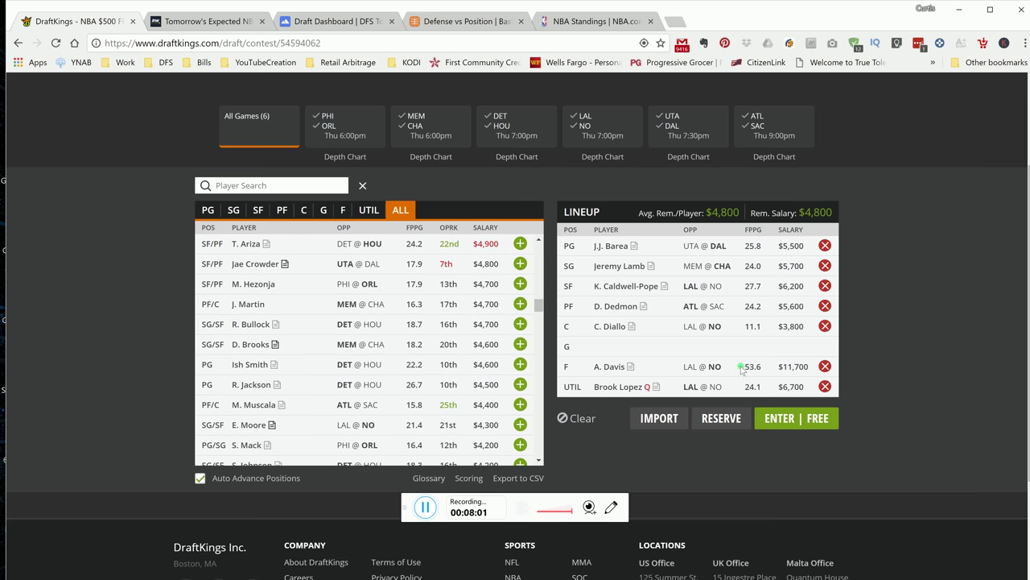
click(825, 367)
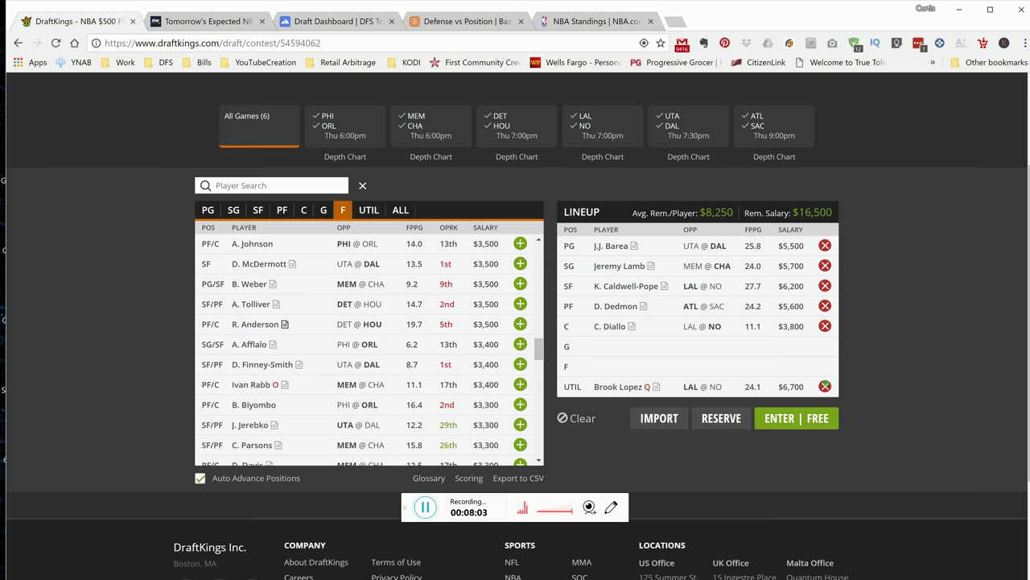
click(826, 387)
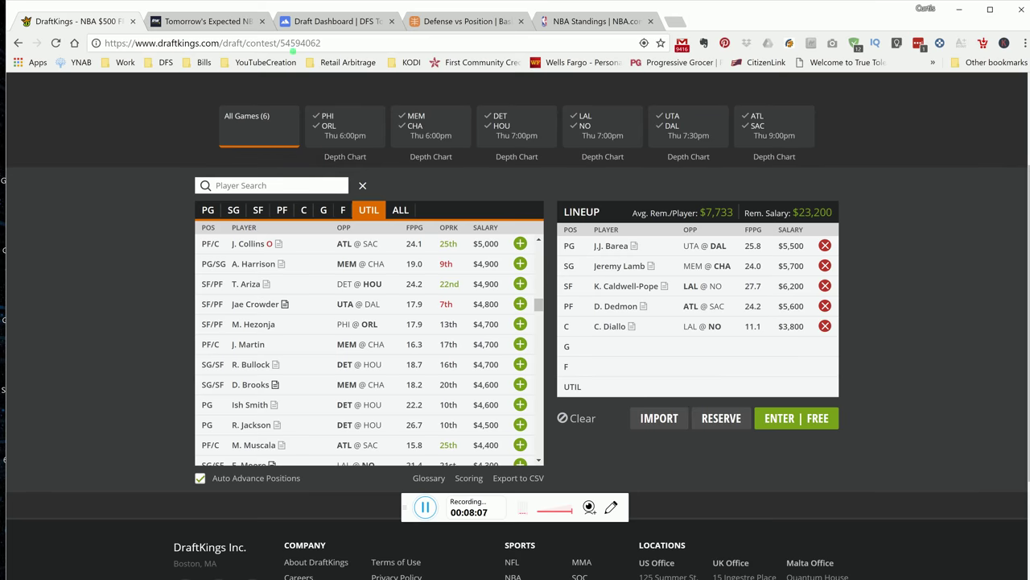
Switch to Draft Dashboard and look over the top of the value-sorted NBA players list
click(327, 25)
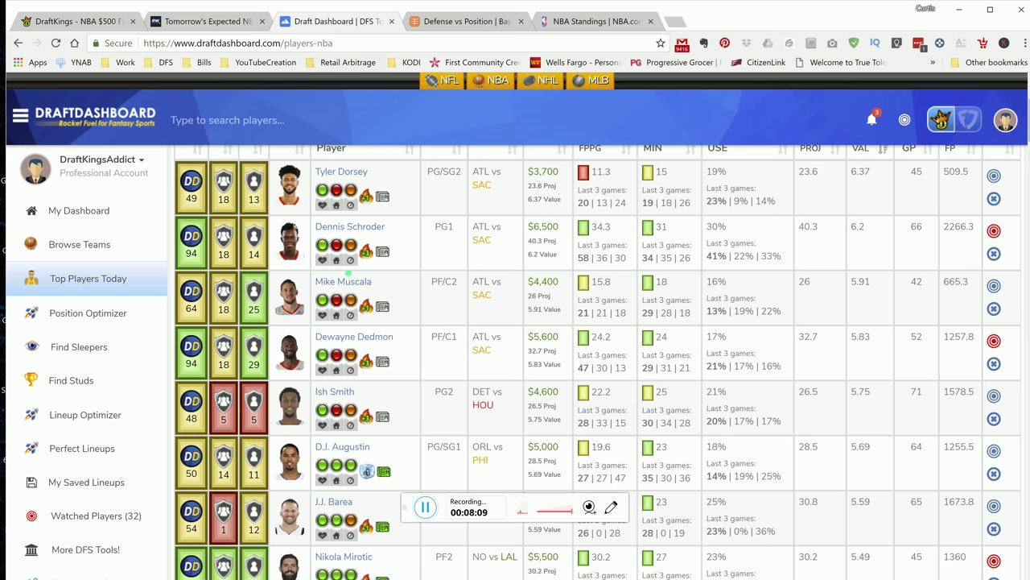
scroll(359, 344, up, 3)
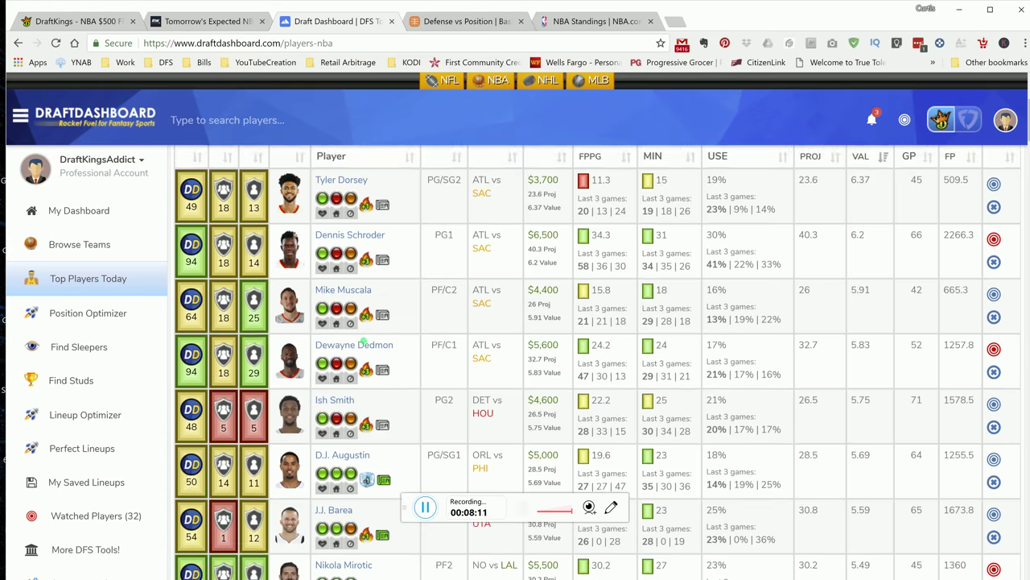
scroll(359, 344, up, 2)
scroll(350, 387, down, 3)
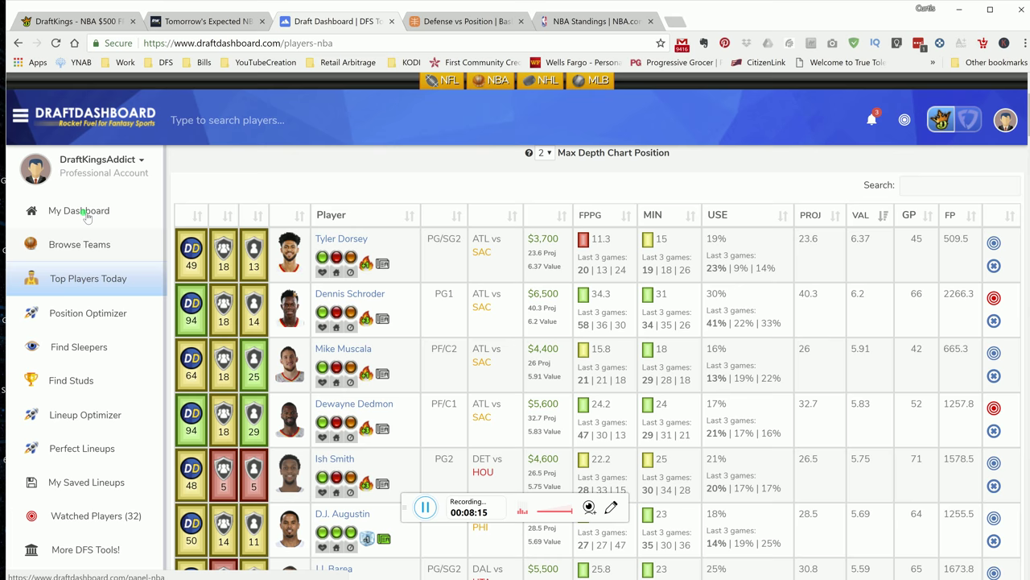
Reload Top Players Today in its default ranking and examine the highest-rated players' salaries, projections, values and recent games
click(97, 282)
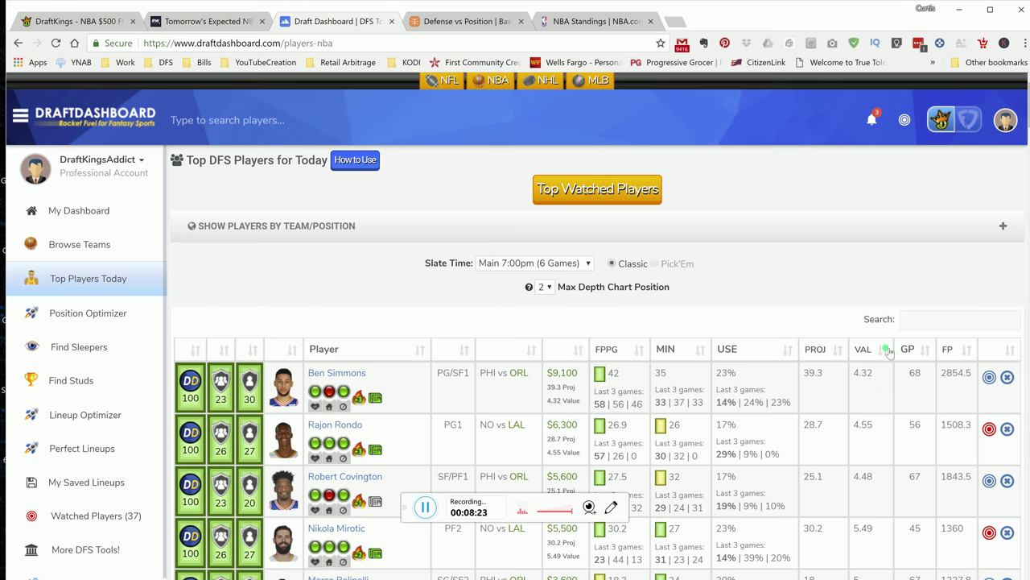
scroll(885, 354, down, 2)
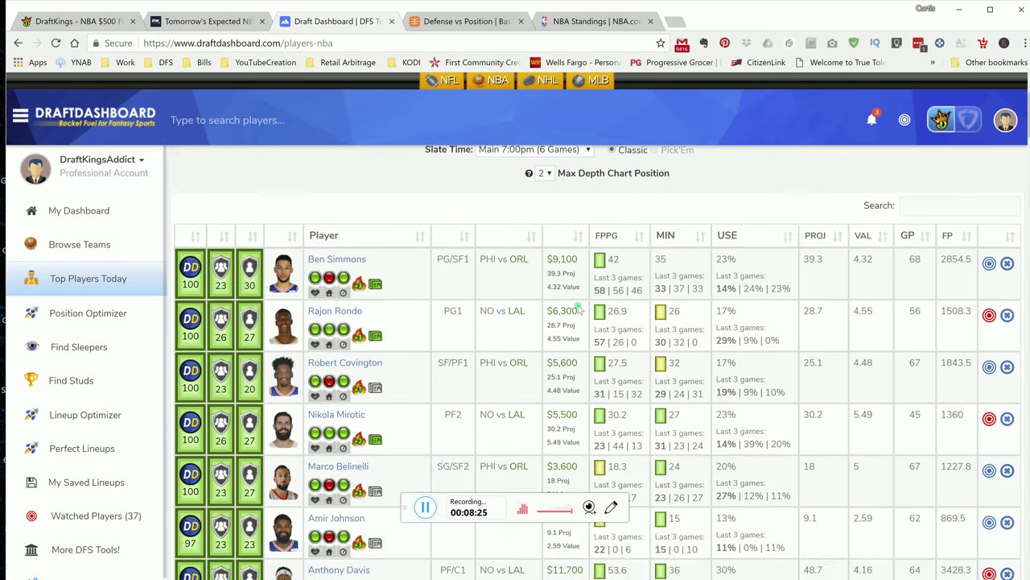
scroll(402, 356, up, 1)
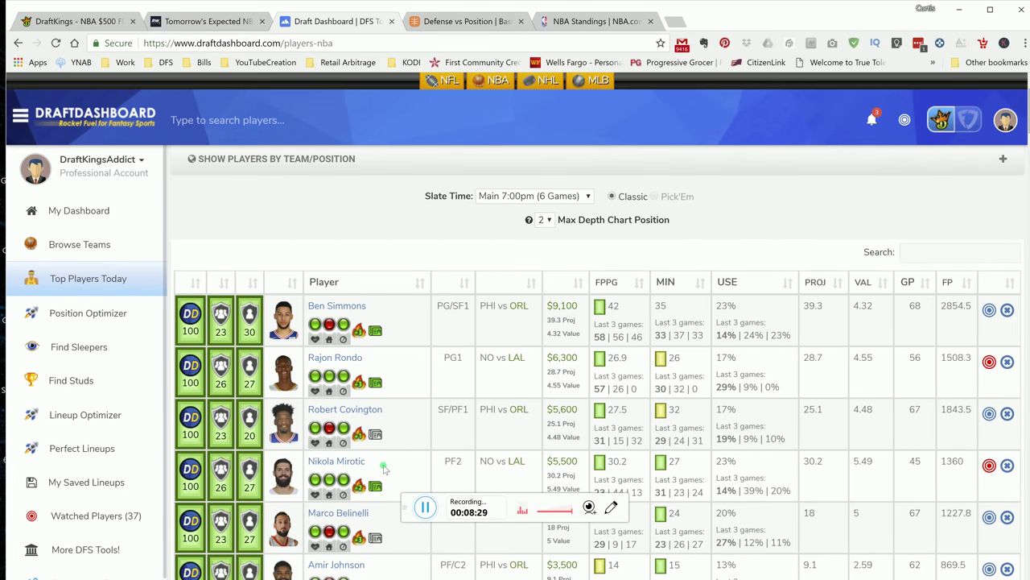
scroll(385, 469, down, 1)
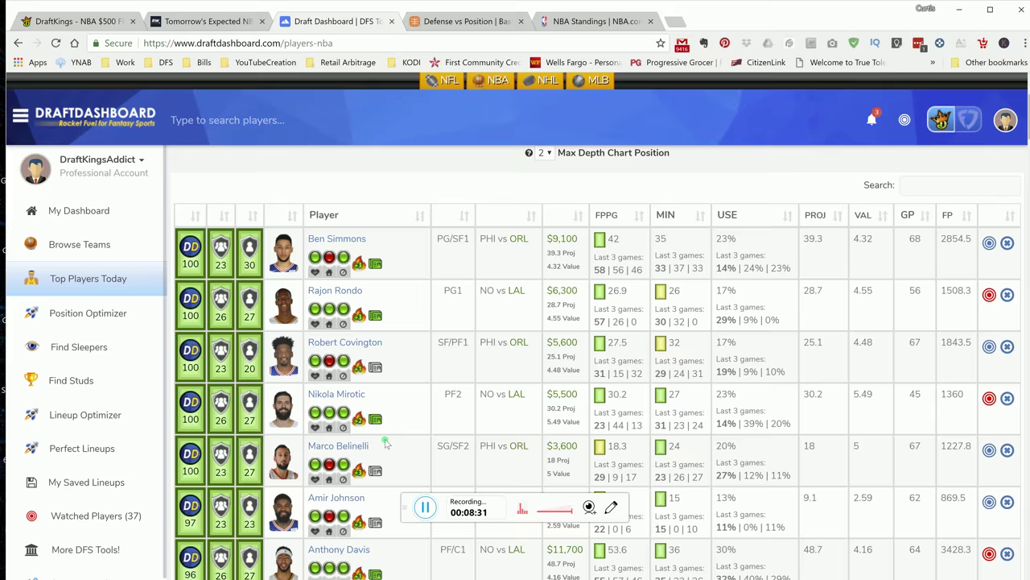
scroll(386, 442, down, 2)
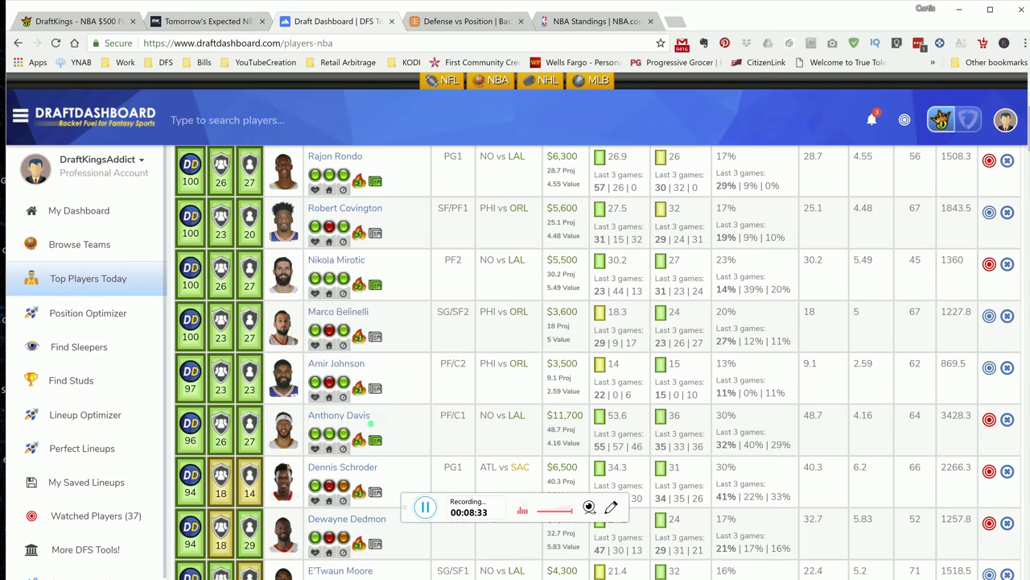
scroll(387, 450, down, 1)
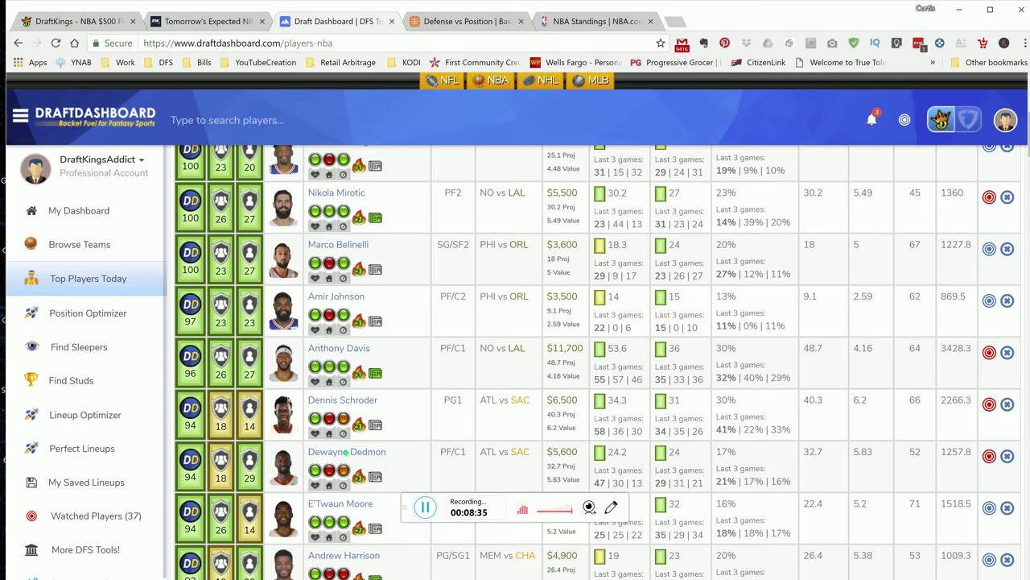
scroll(425, 467, up, 1)
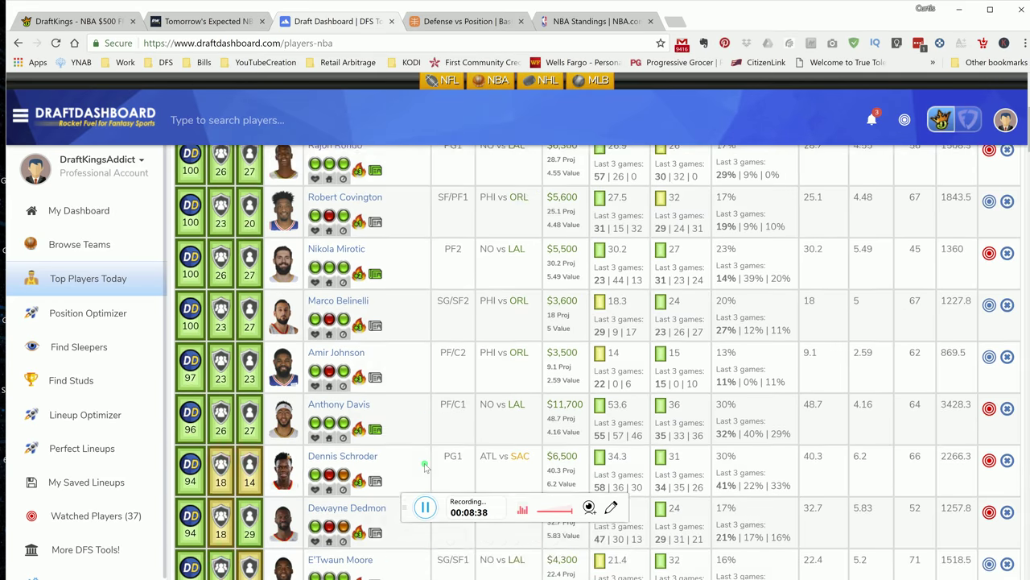
scroll(426, 467, up, 2)
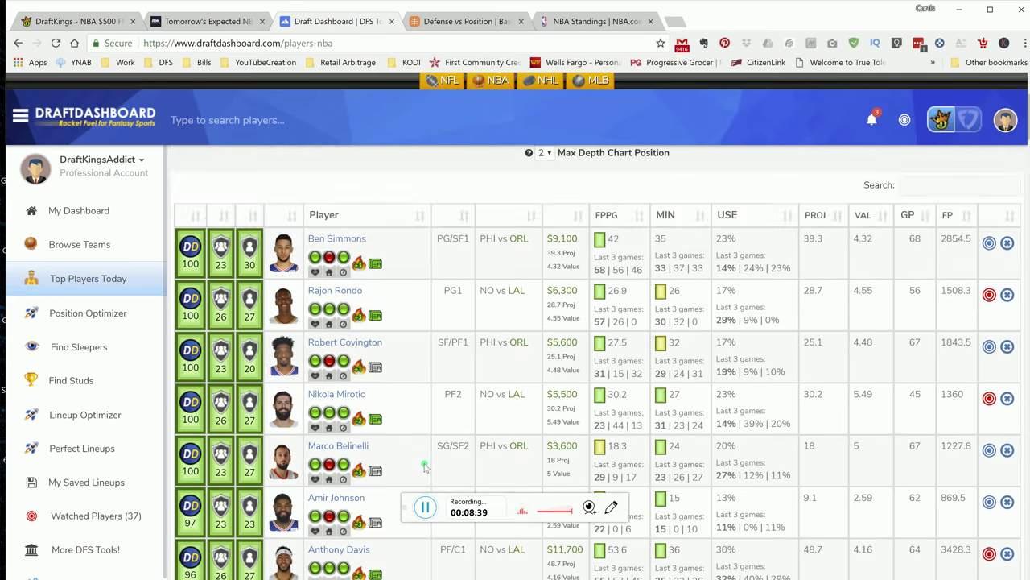